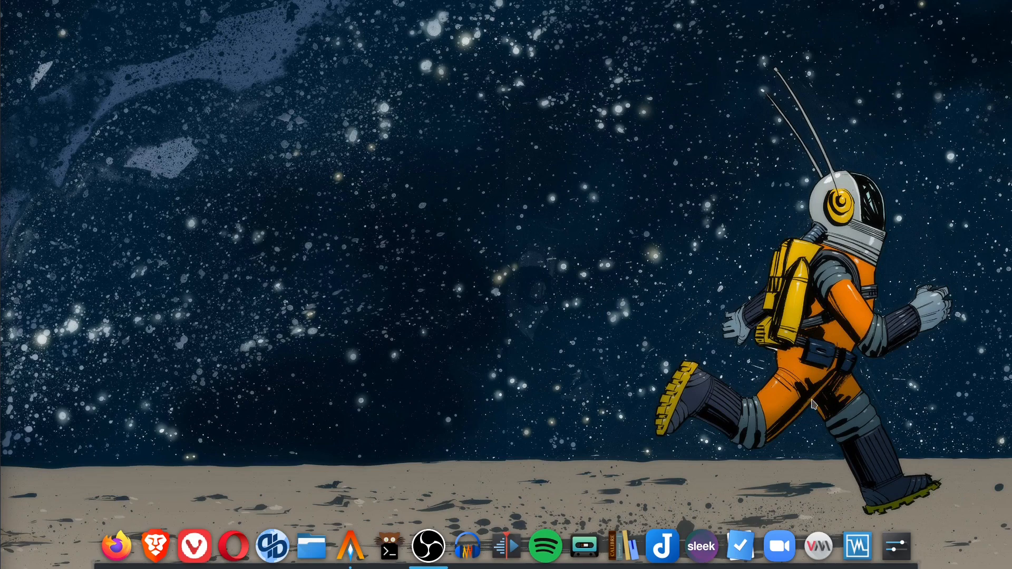
Launch Virtual Machine Manager, authenticate with the root password, and move its window onto the desktop.
left_click(822, 543)
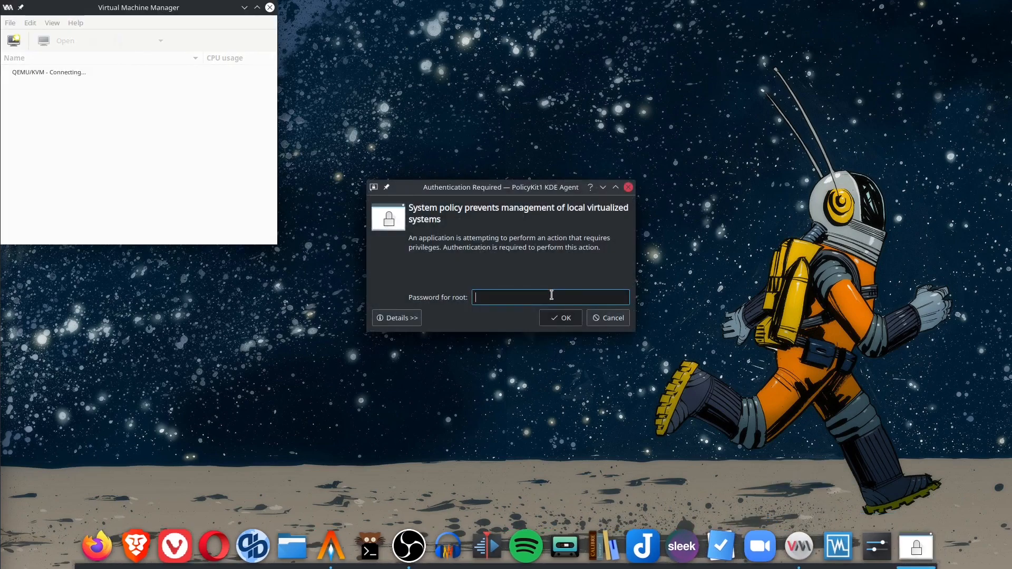
type("********")
key("Return")
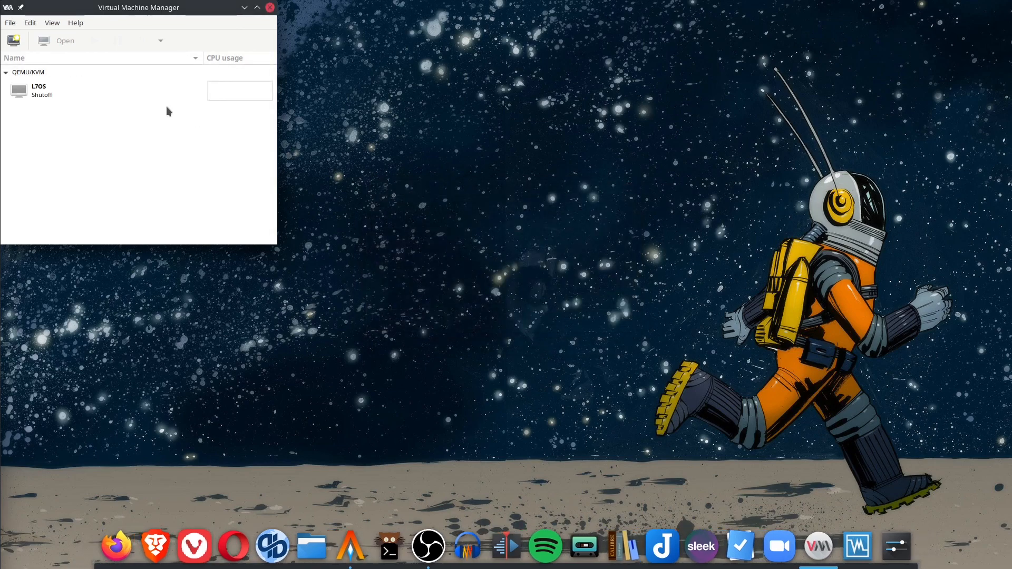
left_click_drag(139, 8, 206, 38)
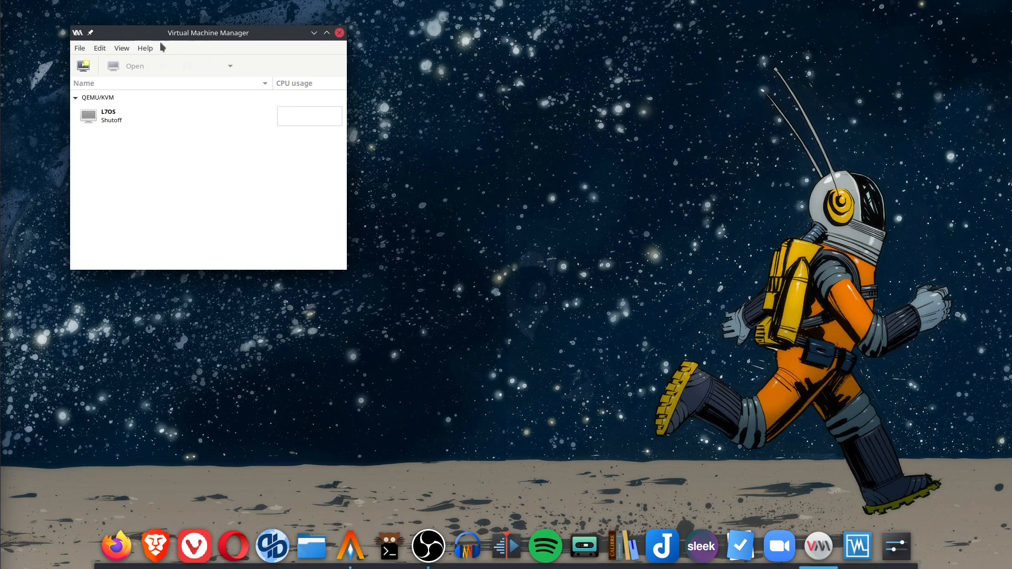
Start a new VM from local install media using void-live-x86_64-20210218.iso from the ISO-1 pool.
left_click(79, 49)
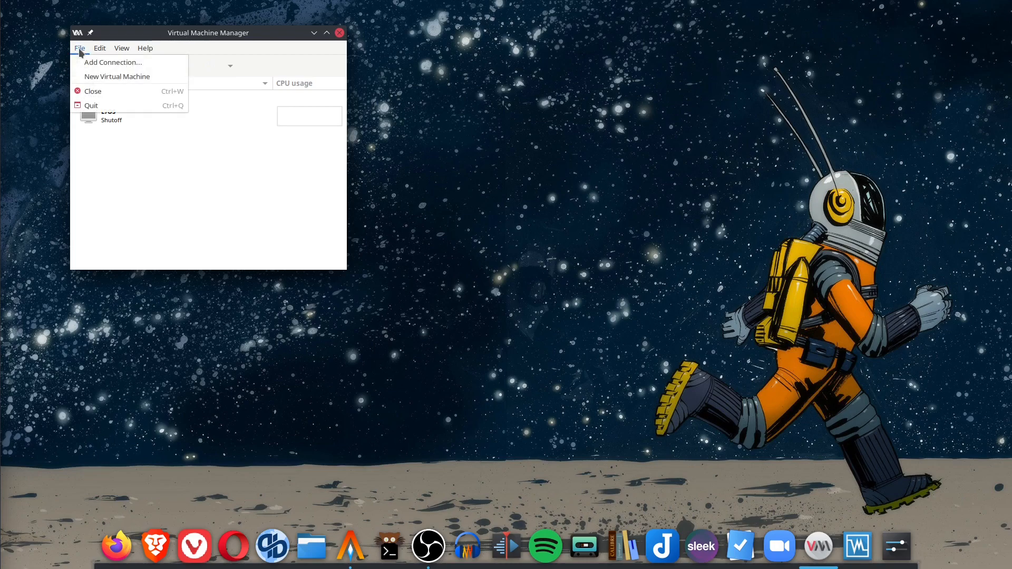
left_click(107, 77)
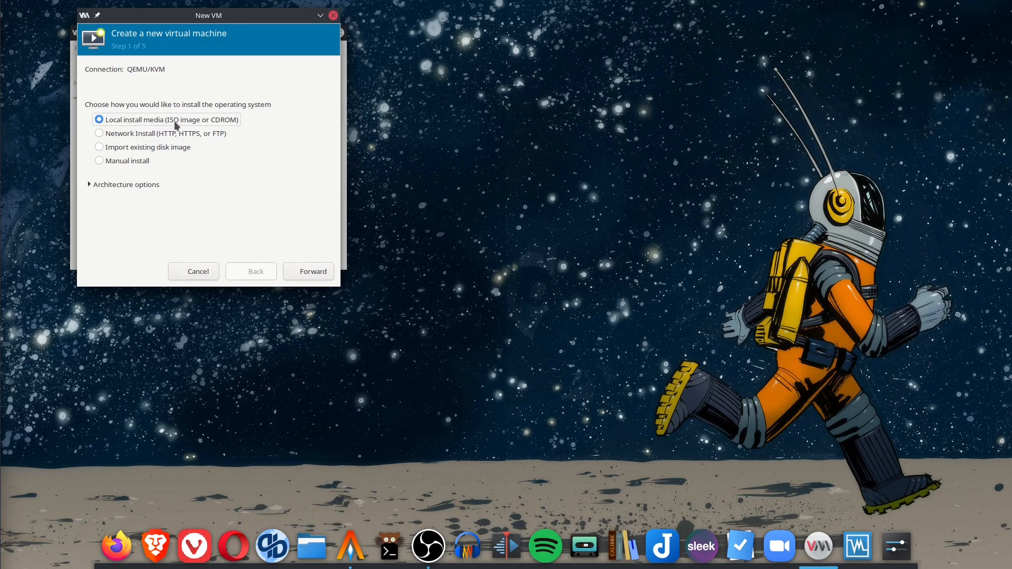
left_click(327, 274)
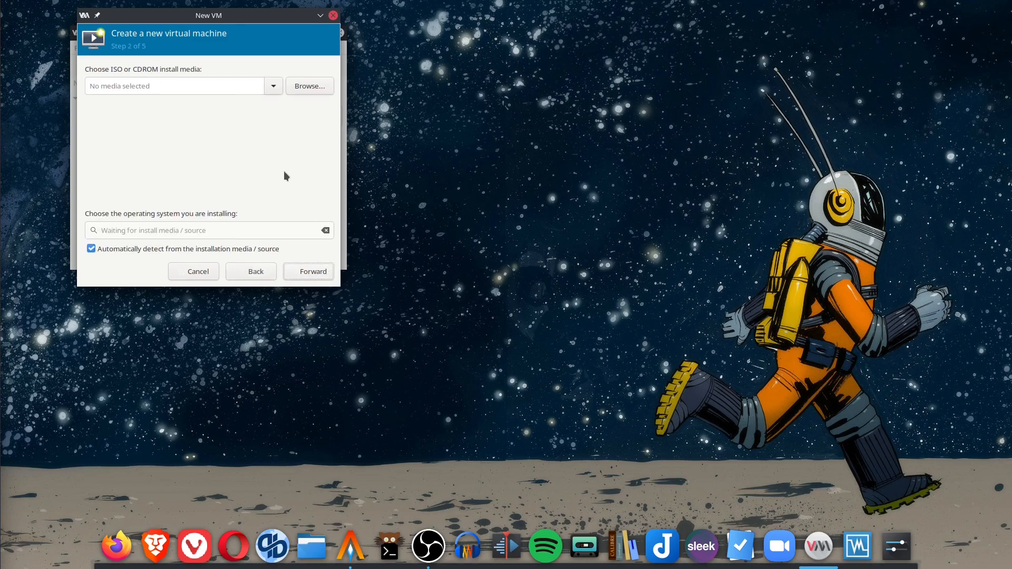
left_click(318, 92)
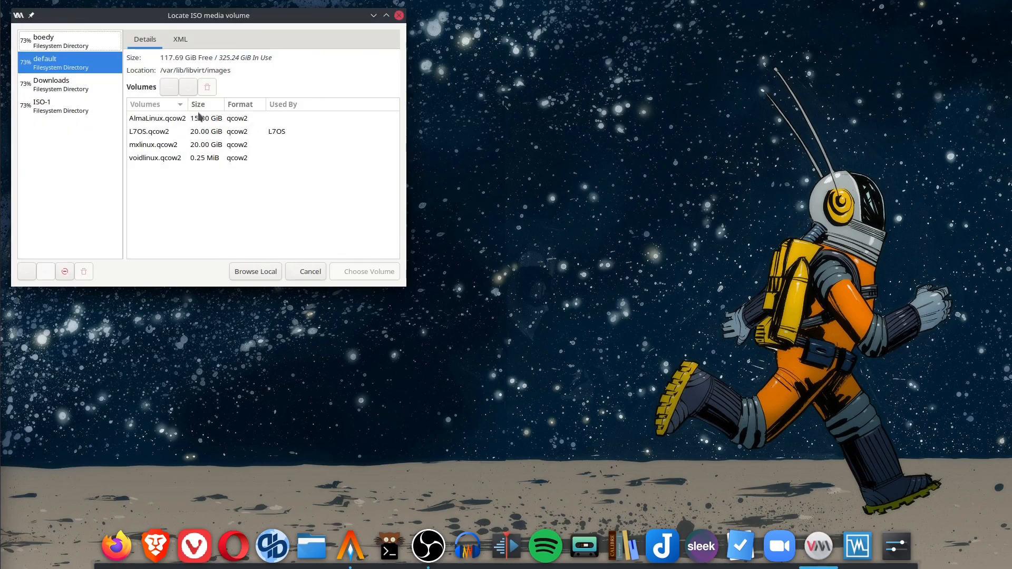
left_click(66, 112)
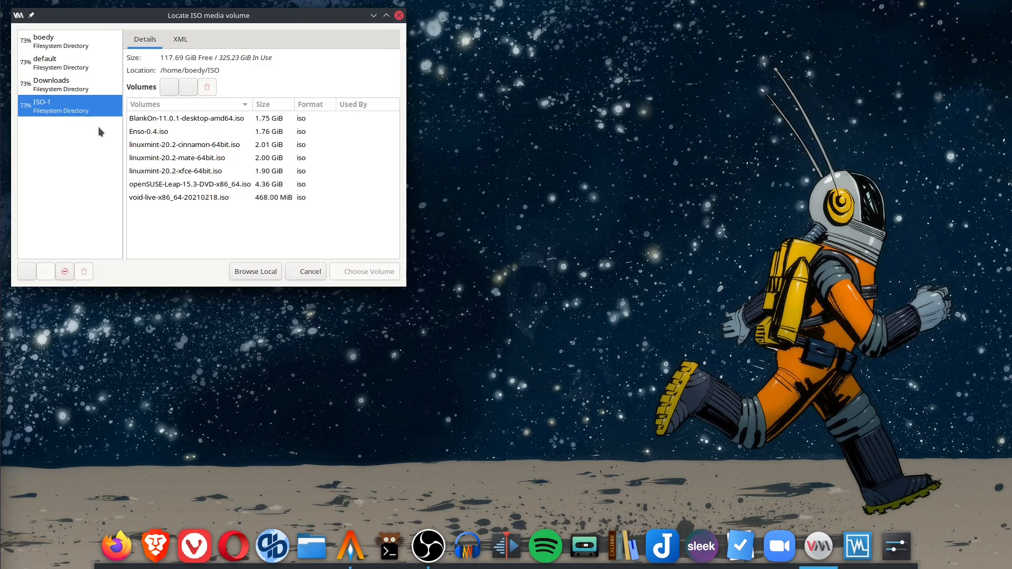
left_click(169, 196)
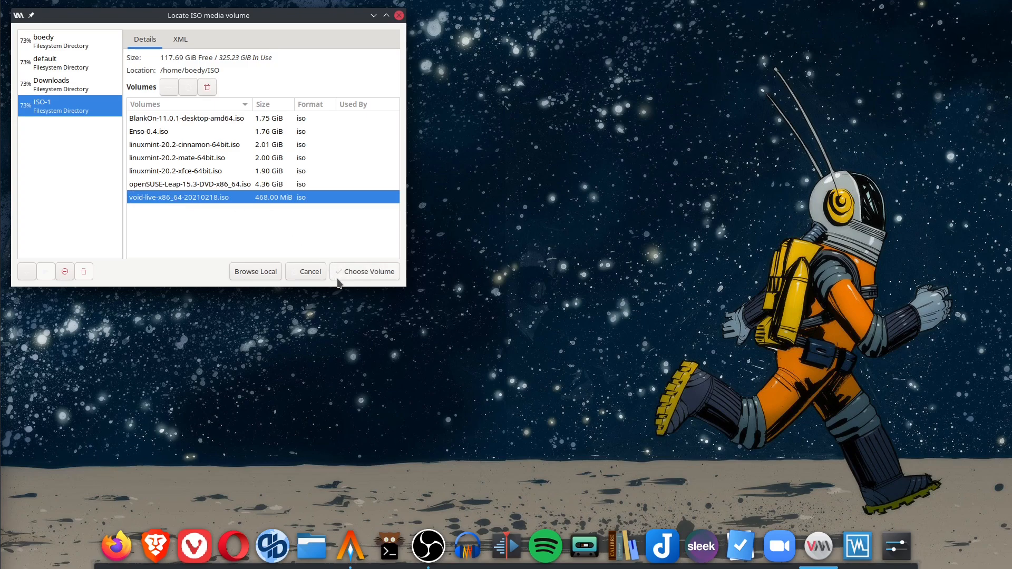
left_click(372, 274)
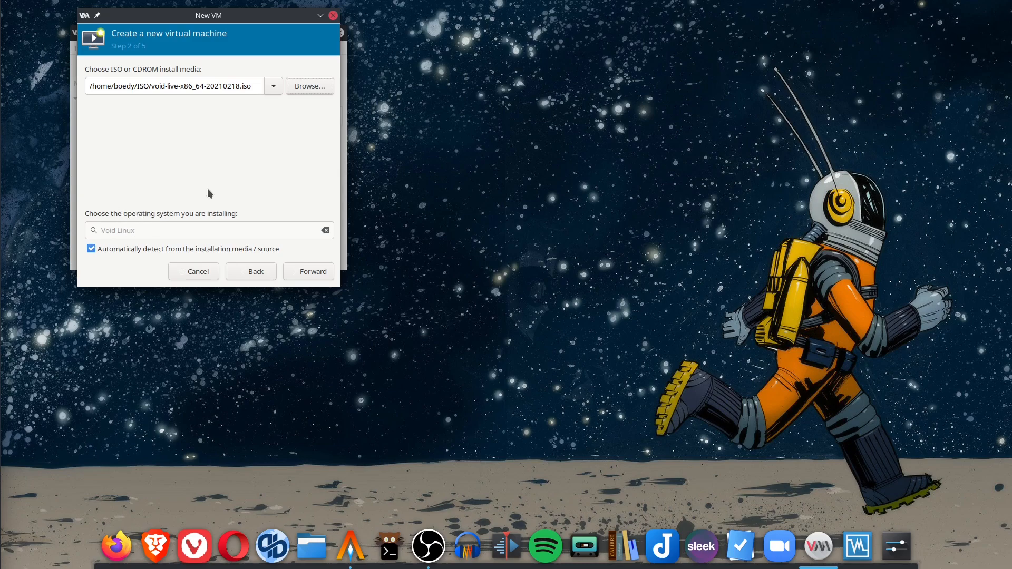
left_click(324, 274)
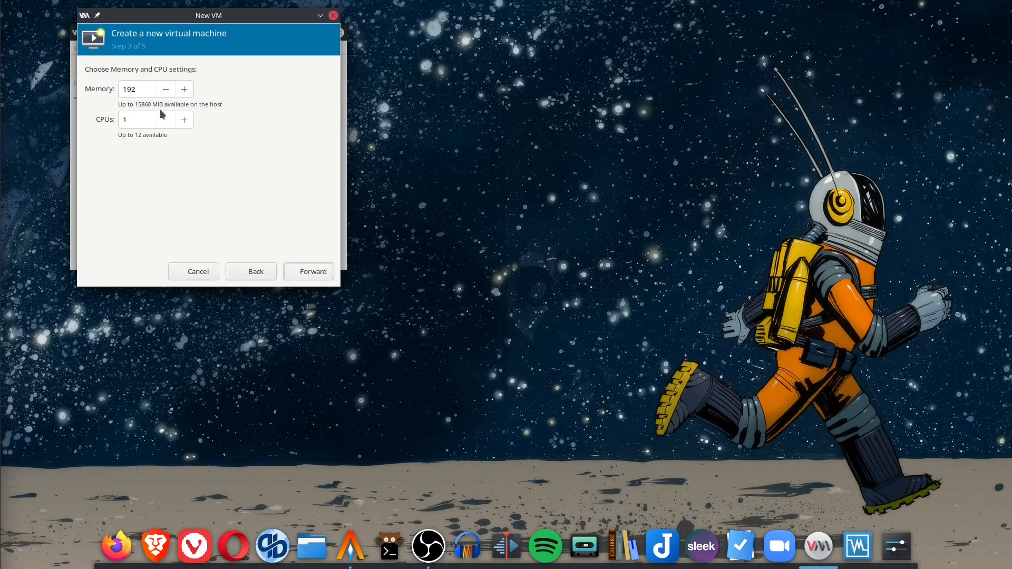
Give the new VM 4000 MiB of memory and 2 CPUs.
double_click(148, 91)
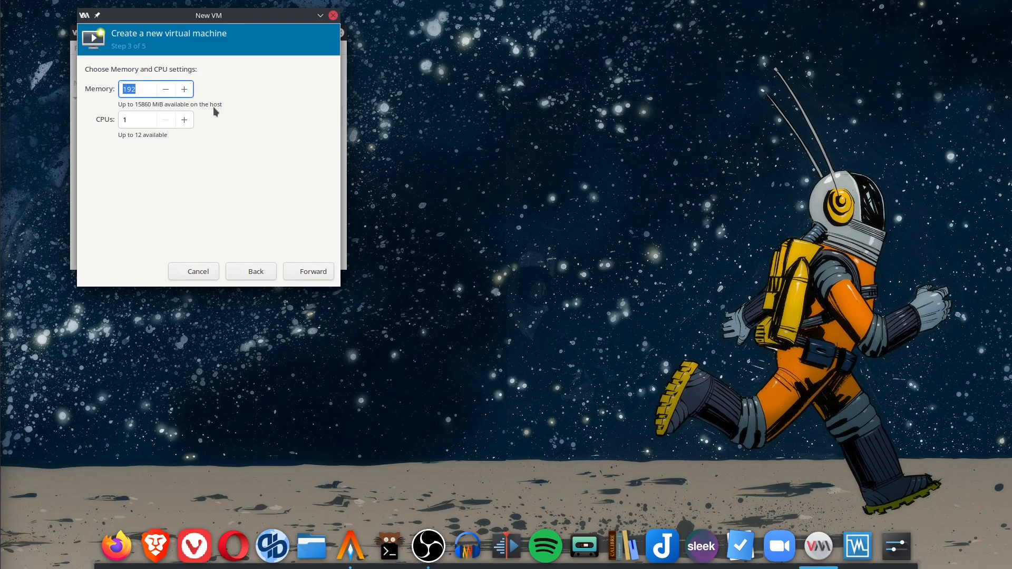
type("4000")
left_click(185, 120)
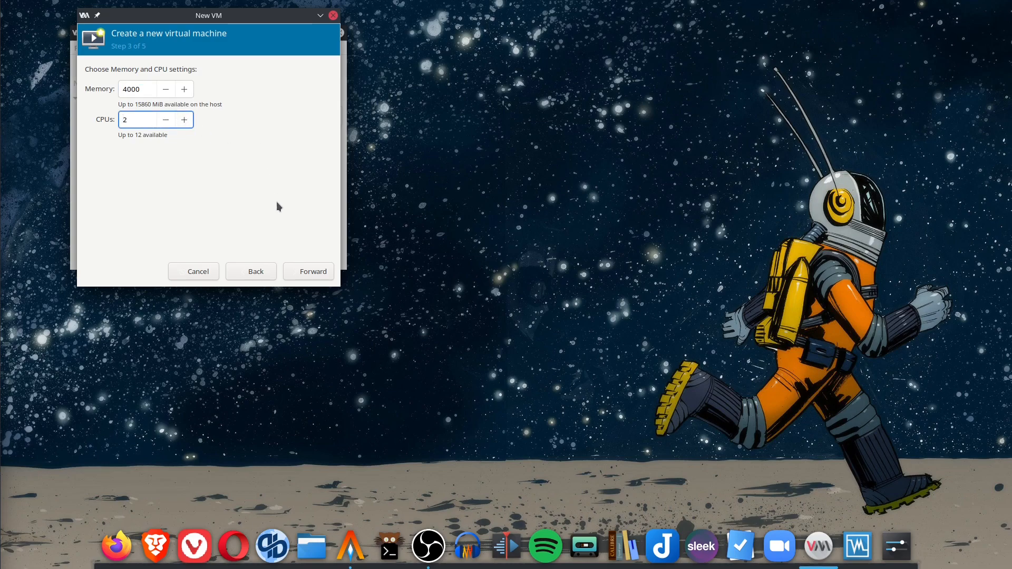
left_click(320, 278)
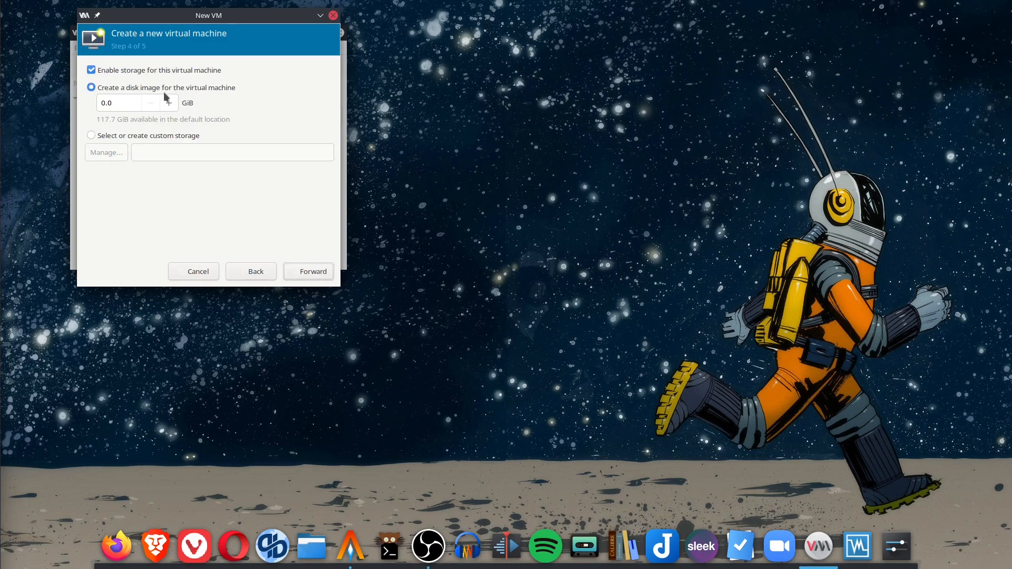
Set a 20 GiB disk and finish creating the voidlinux VM.
left_click_drag(129, 103, 95, 105)
type("20")
left_click(321, 273)
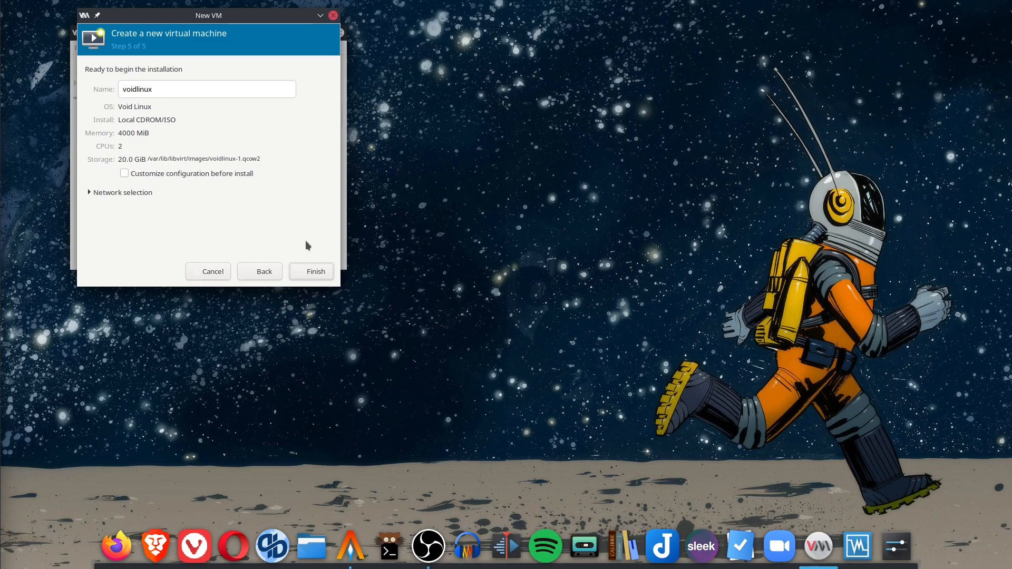
left_click(324, 272)
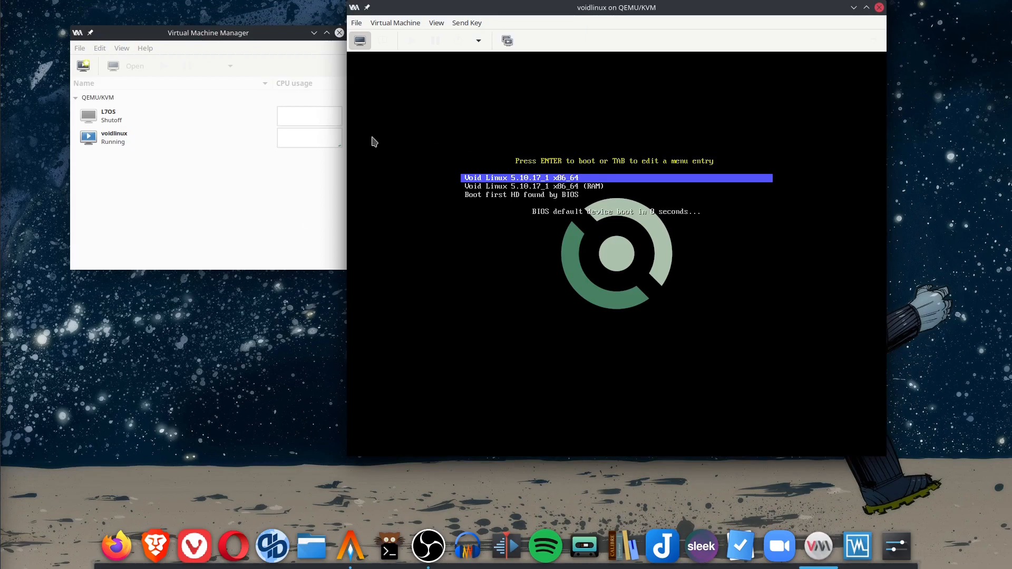
Switch the voidlinux console to fullscreen and let the live system boot to its login prompt.
left_click(437, 23)
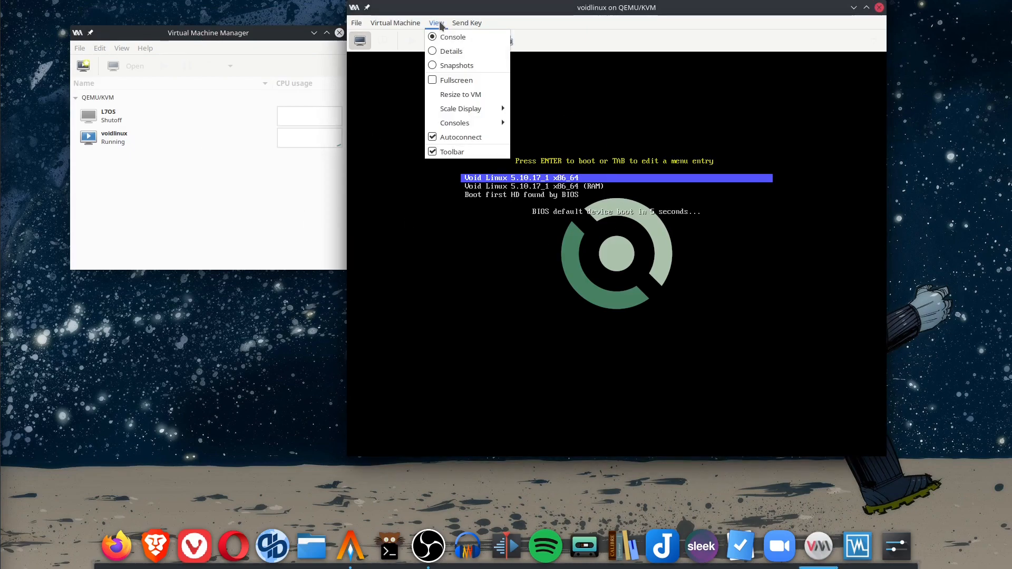
left_click(471, 81)
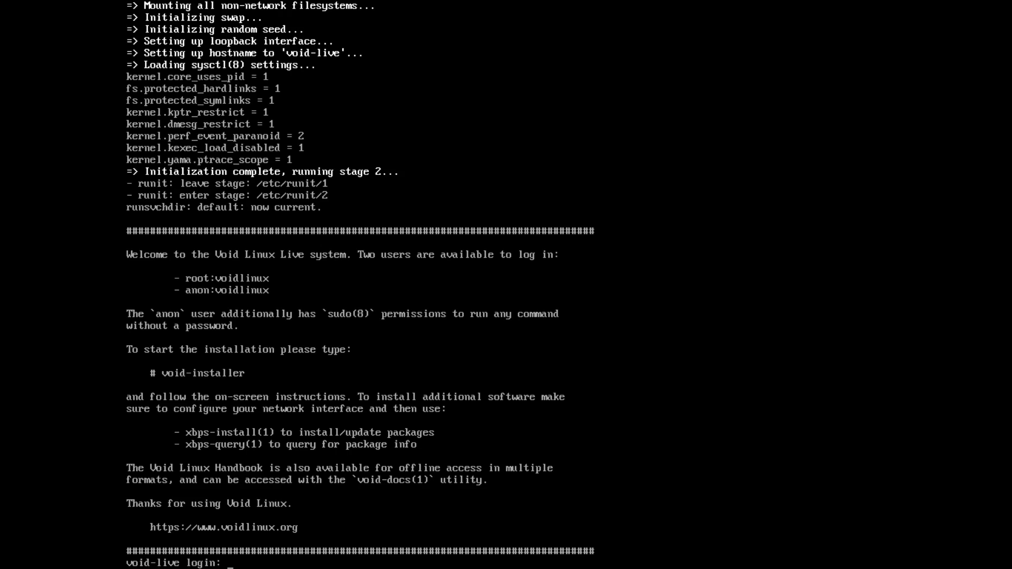
Log in to the live console as root with the root password.
type("root")
key("Return")
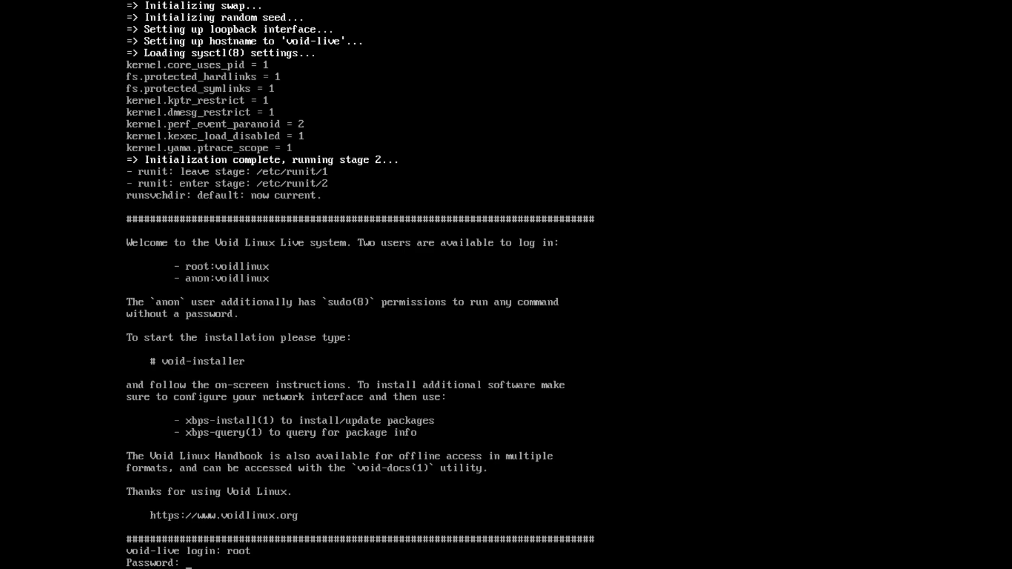
key("Return")
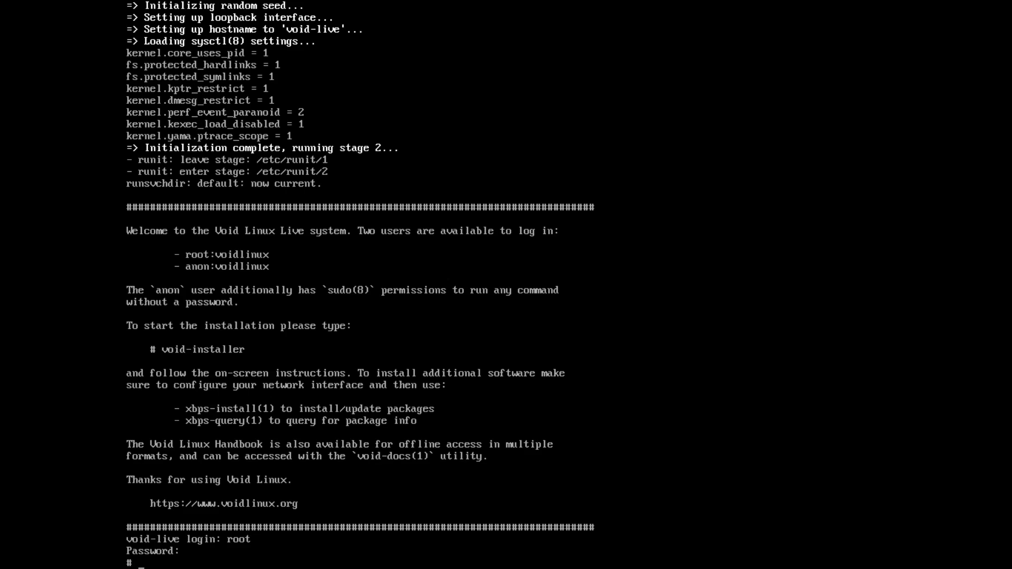
Launch void-installer, retyping the command after a misspelled first attempt.
type("void-installler")
key("Return")
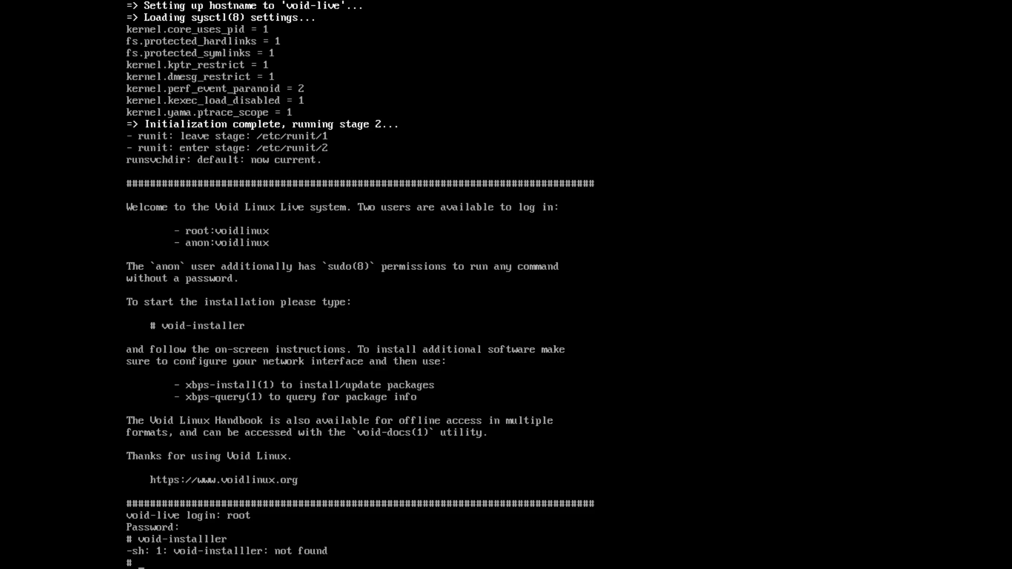
type("void-installer")
key("Return")
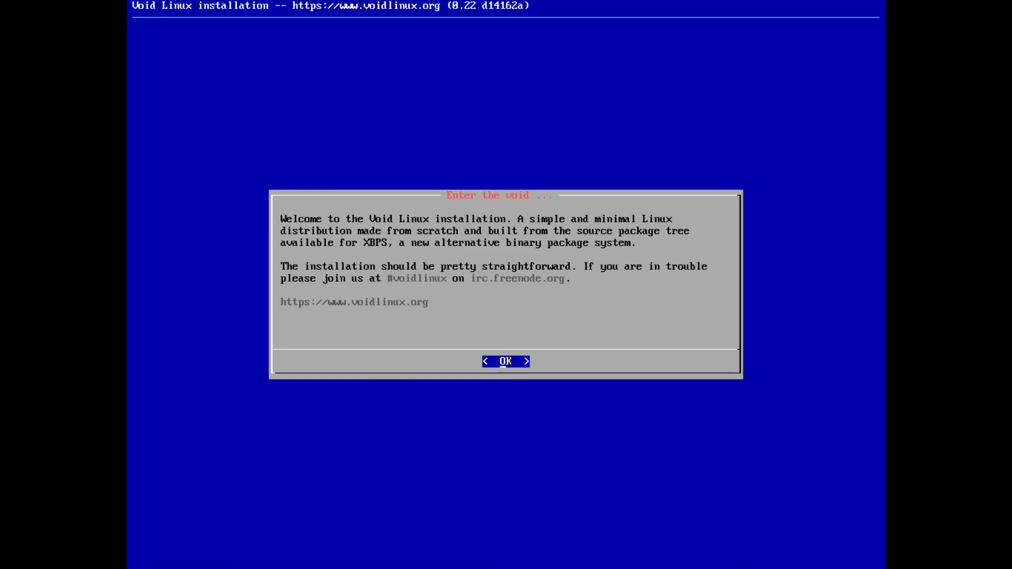
Dismiss the installer welcome message and set the keyboard keymap to us.
key("Return")
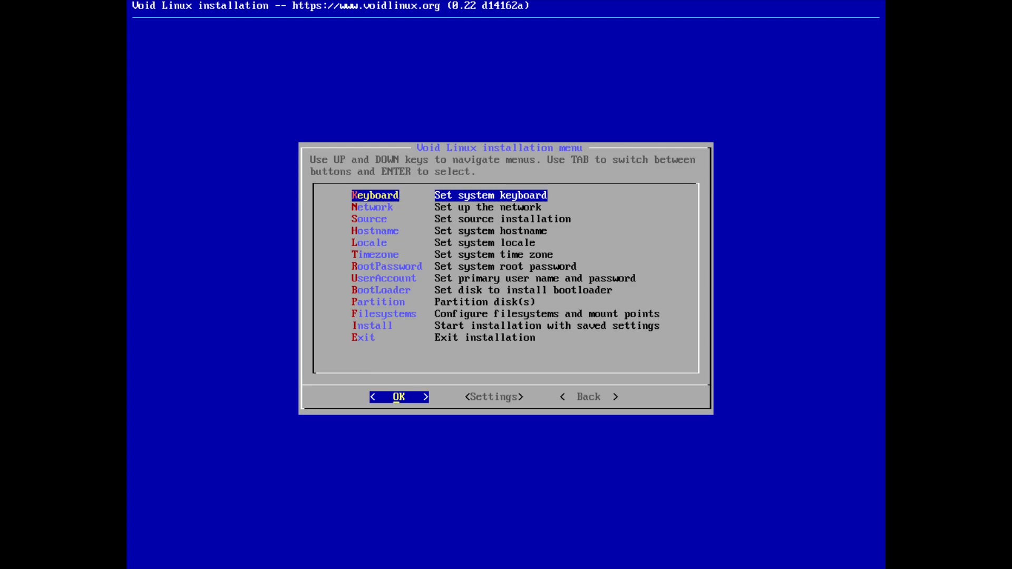
key("Return")
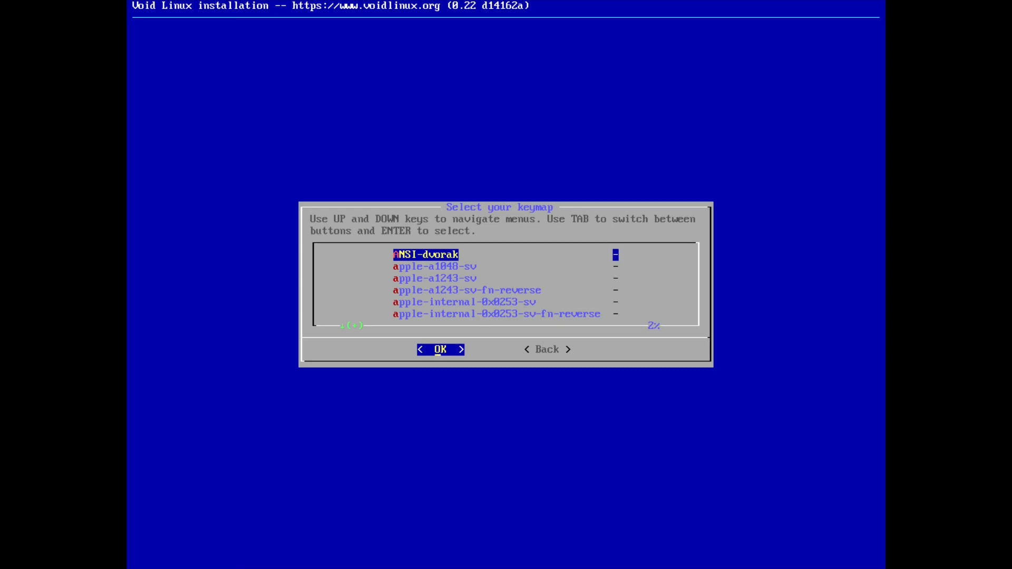
key("u")
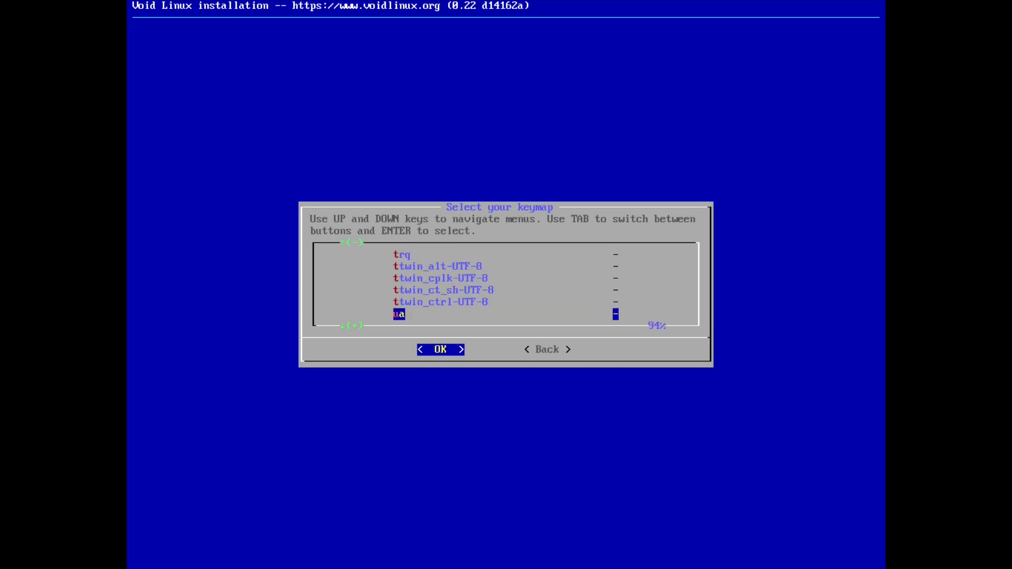
key("Down")
key("Down")
key("Down")
key("Down")
key("Down")
key("Down")
key("Down")
key("Down")
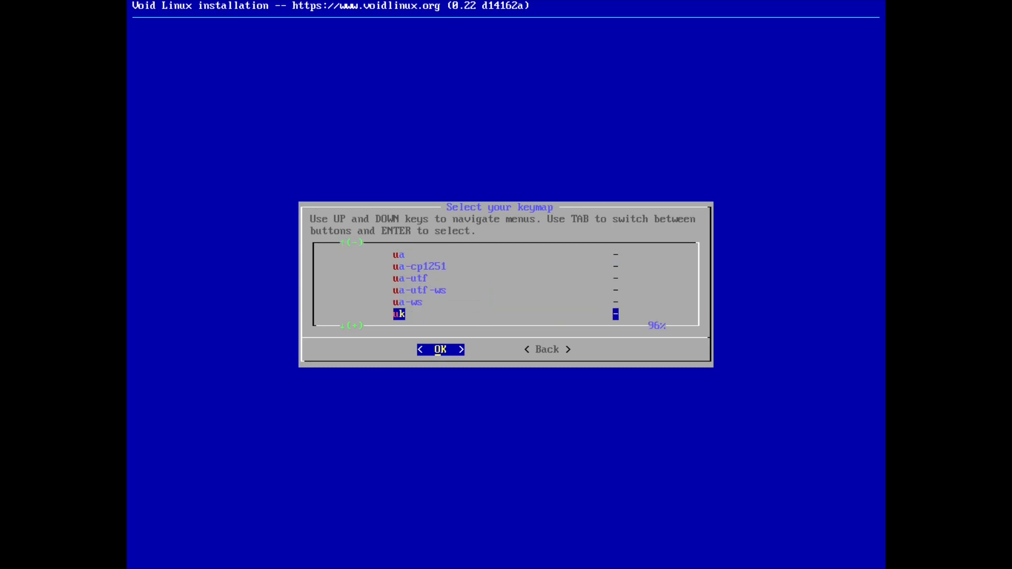
key("Up")
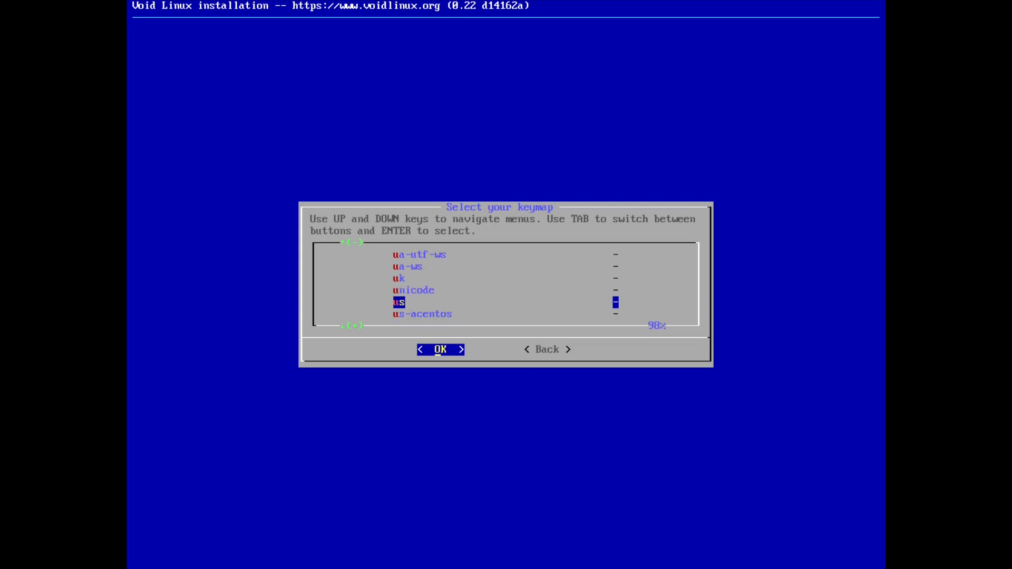
key("Return")
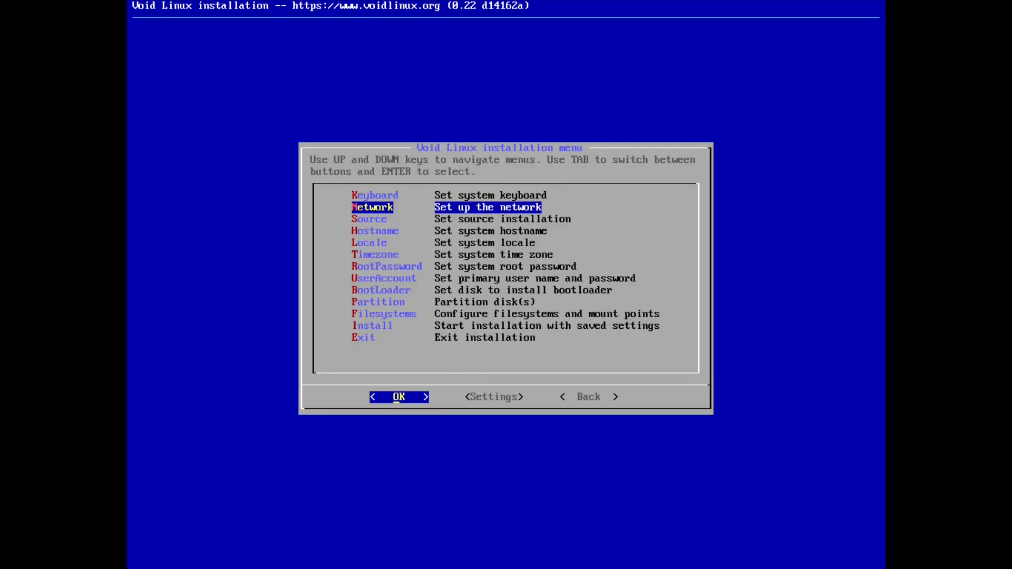
Configure eth0 with DHCP and acknowledge the network-working confirmation.
key("Return")
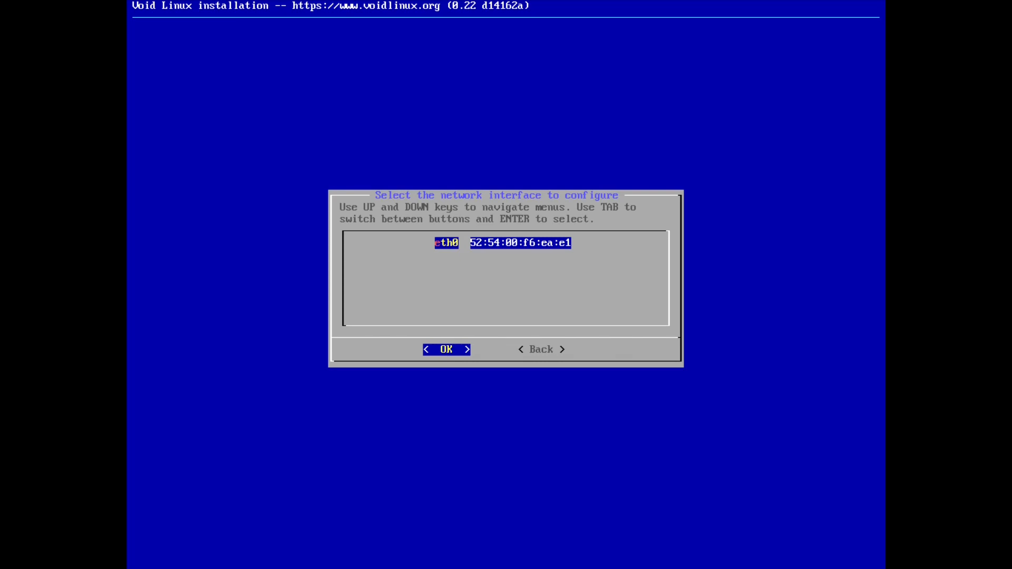
key("Return")
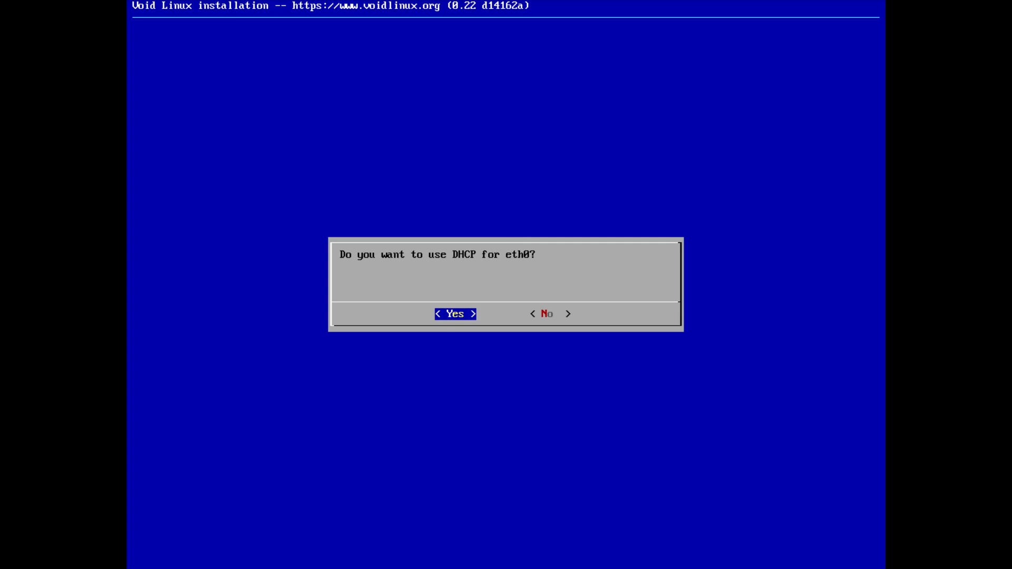
key("Return")
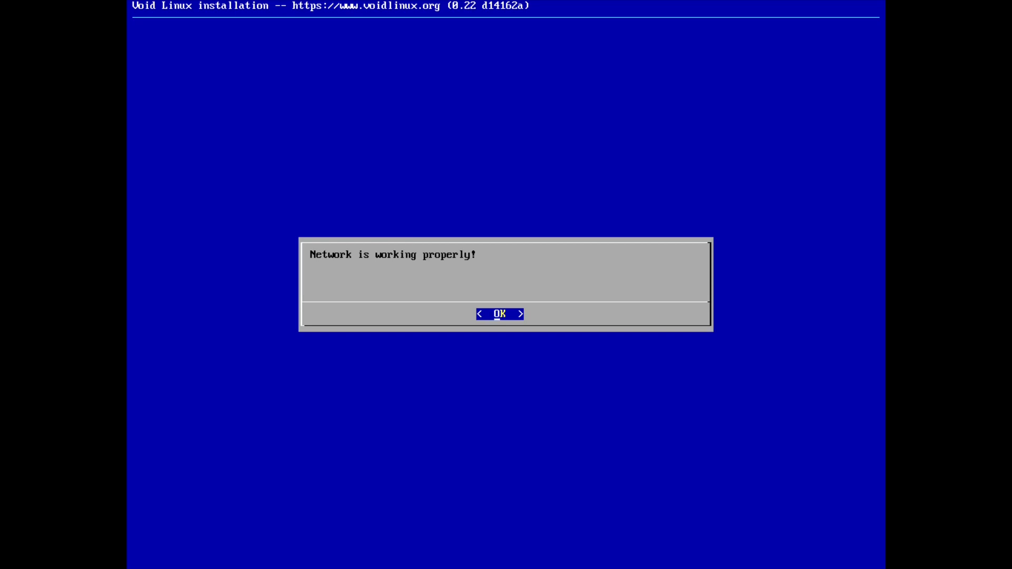
key("Return")
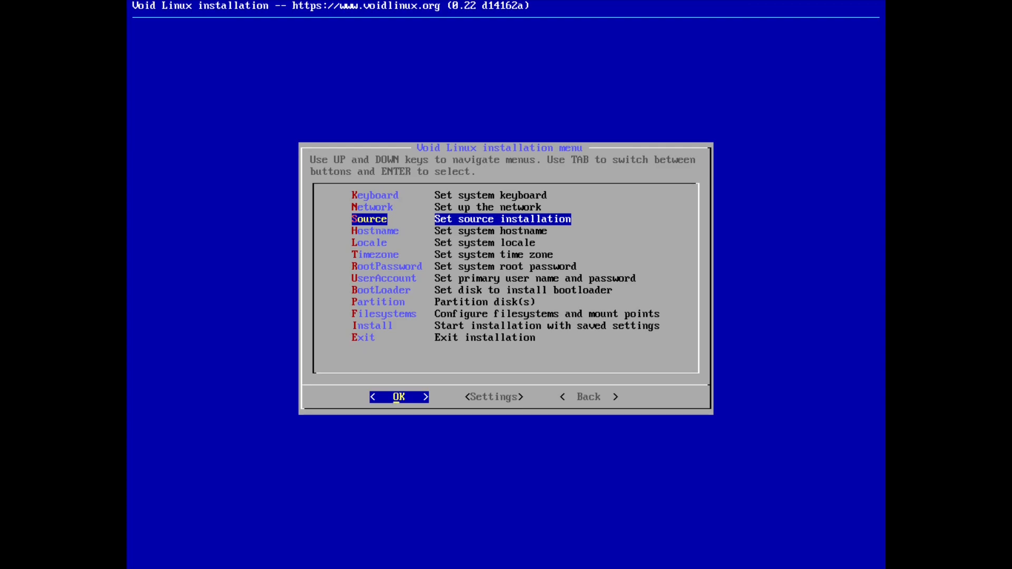
Choose Local, packages from the ISO image, as the installation source.
key("Return")
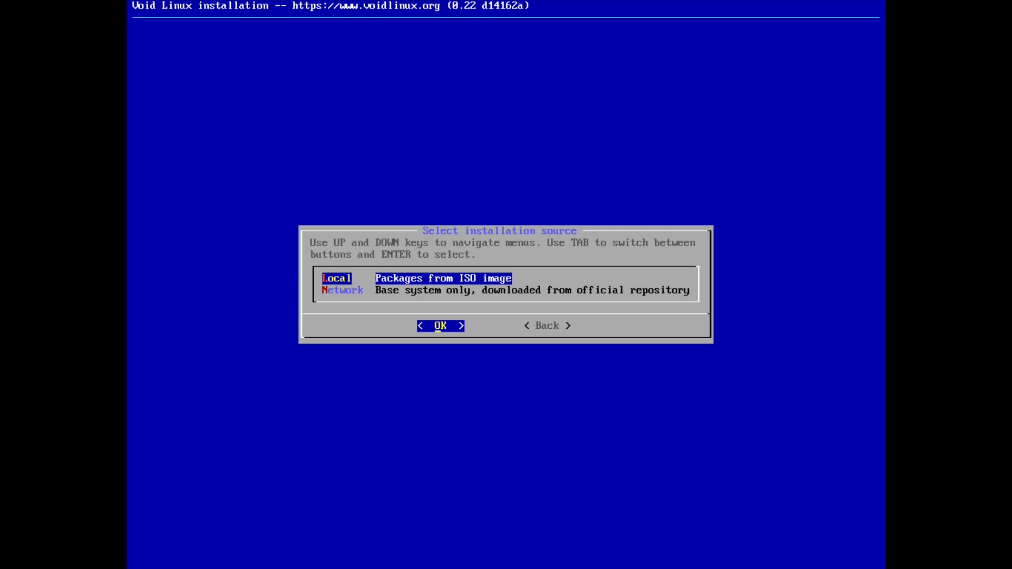
key("Return")
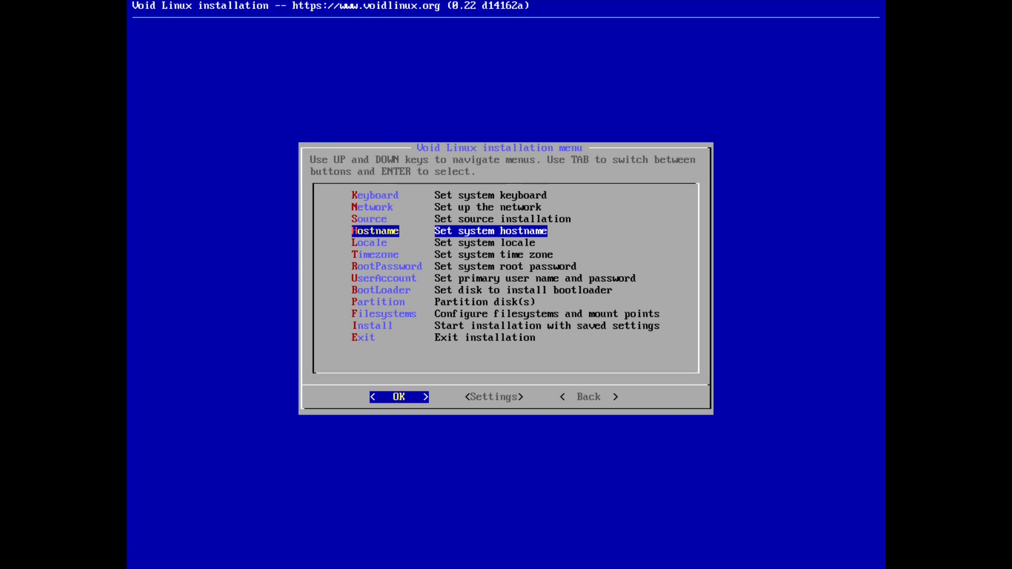
Set the installer hostname to voidlinux.
key("Return")
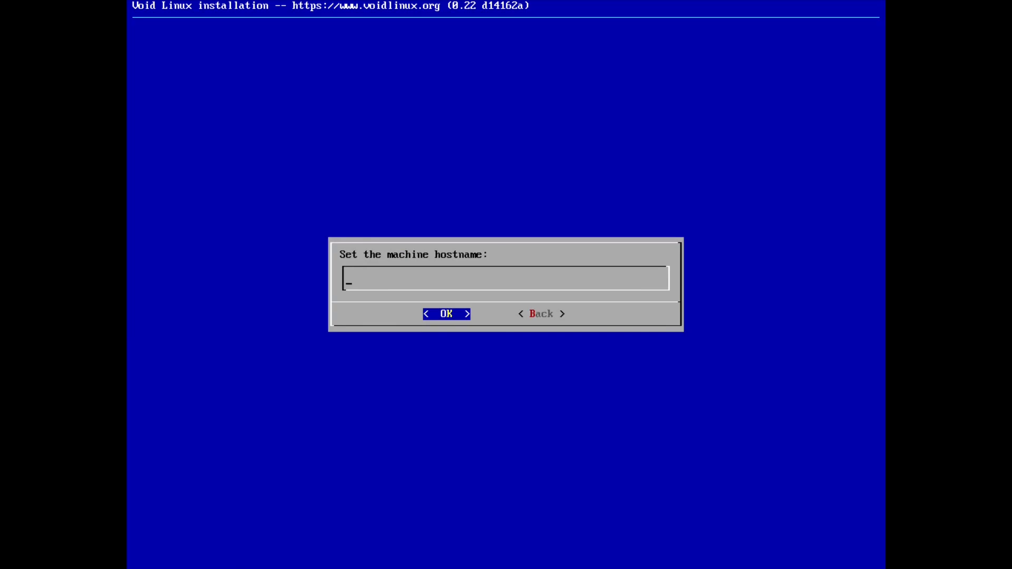
type("voidlinux")
key("Return")
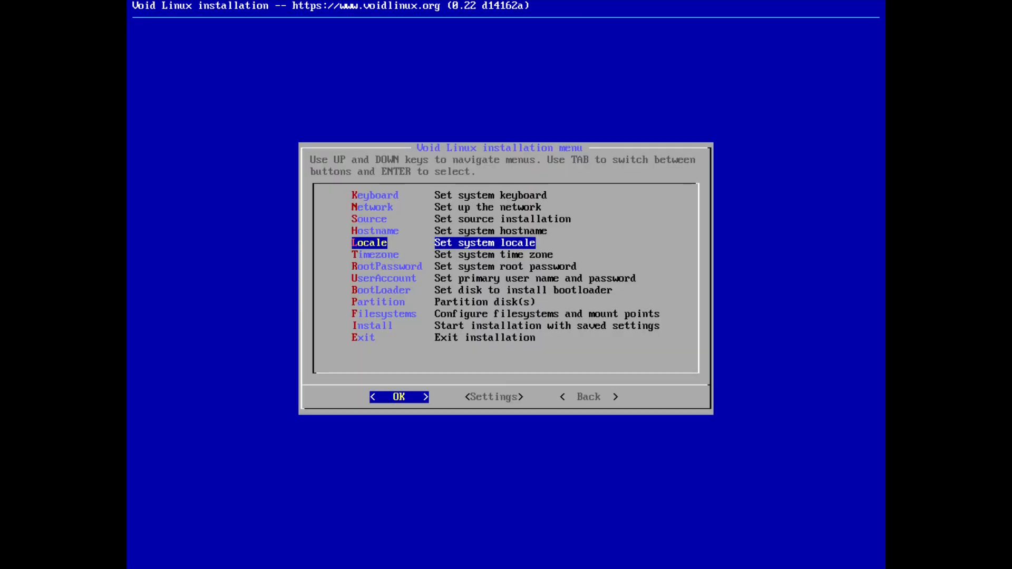
Select en_US.UTF-8 as the system locale.
key("Return")
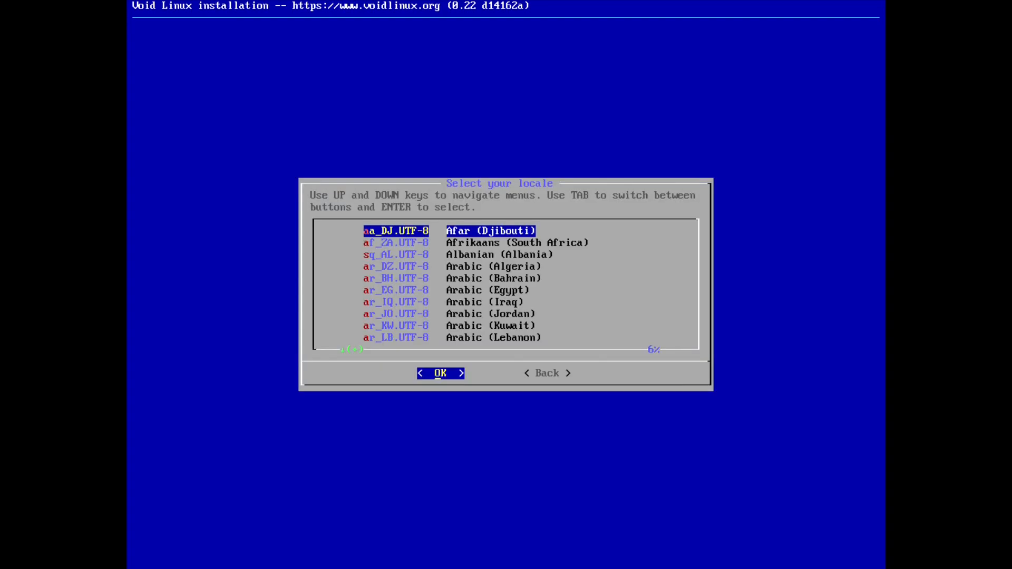
key("Down")
key("Down")
key("Down")
key("Down")
key("Down")
key("Down")
key("Down")
key("Down")
key("Down")
key("Down")
key("Down")
key("Down")
key("Down")
key("Down")
key("Down")
key("Down")
key("Down")
key("Down")
key("Down")
key("Down")
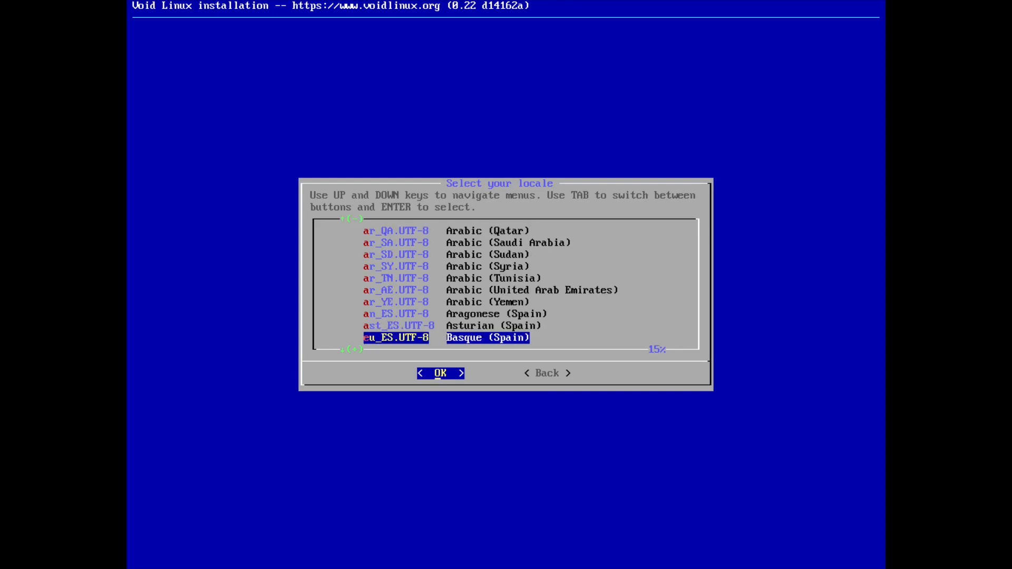
key("Down")
key("Down")
key("Down")
key("Down")
key("Down")
key("Down")
key("Down")
key("Down")
key("Down")
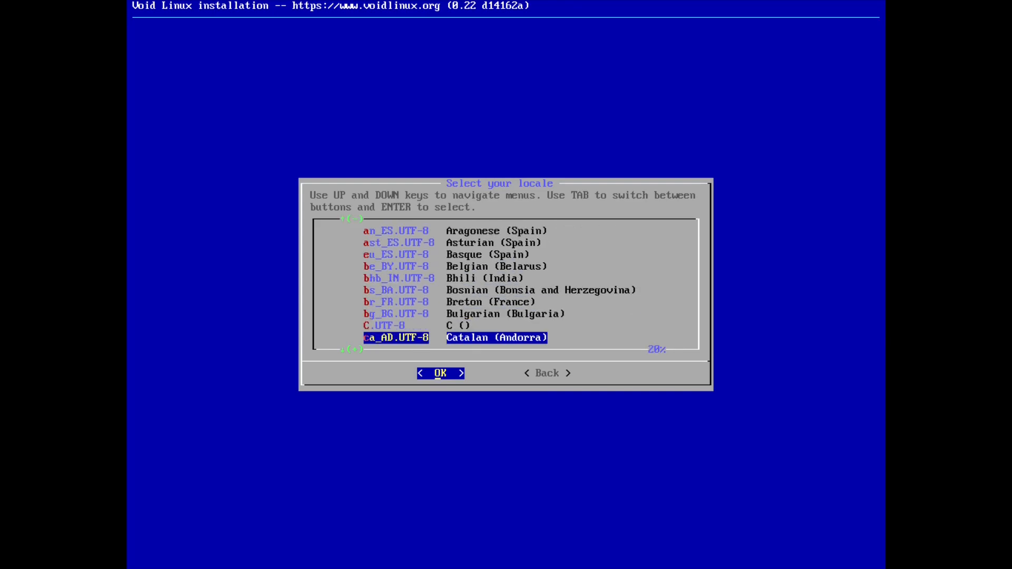
key("Down")
key("Down")
key("Down")
key("Down")
key("Down")
key("Down")
key("Down")
key("Down")
key("Down")
key("Down")
key("Down")
key("Down")
key("Down")
key("Down")
key("Down")
key("Down")
key("Down")
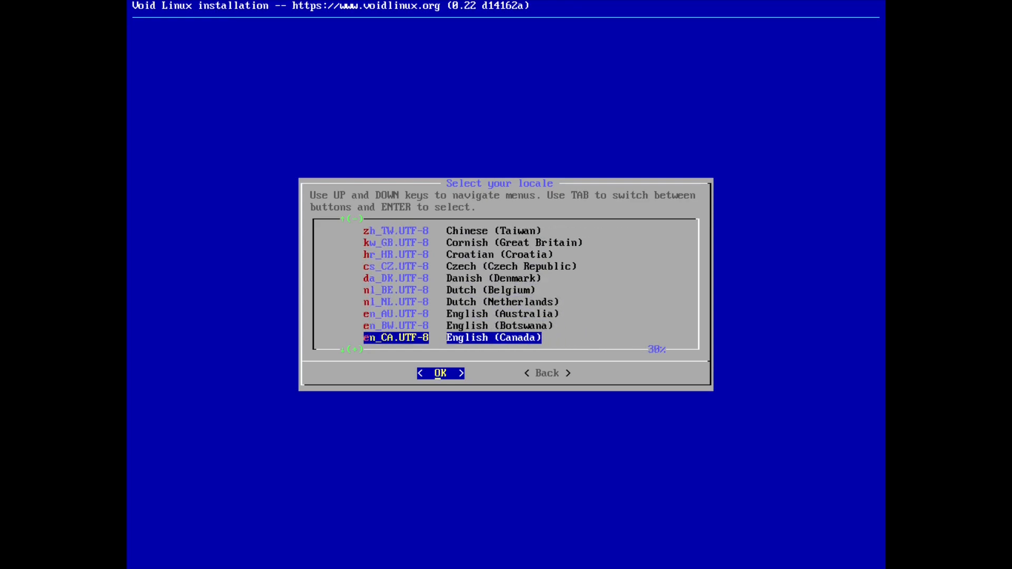
key("Down")
key("Down")
key("Down")
key("Down")
key("Down")
key("Down")
key("Down")
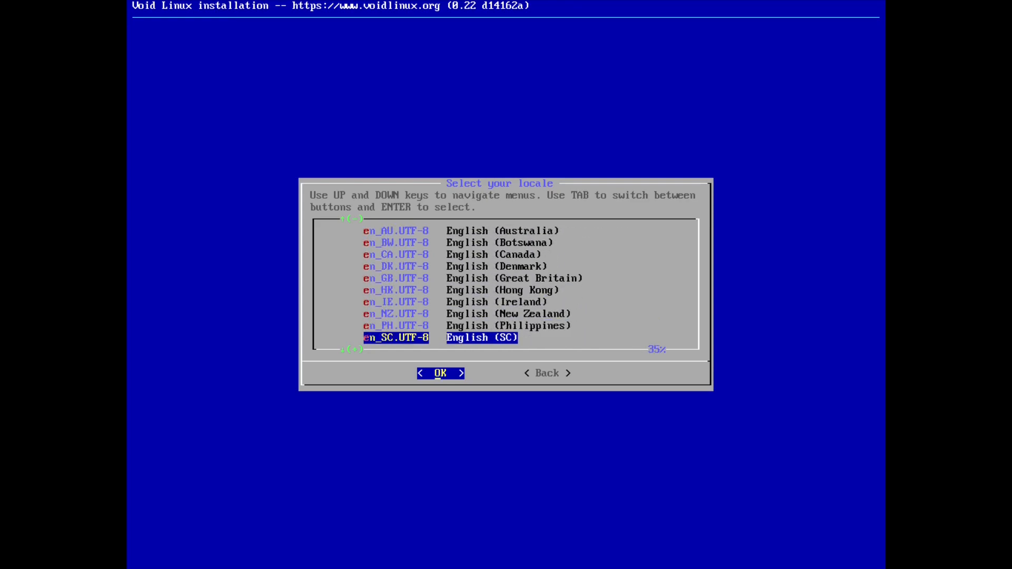
key("Up")
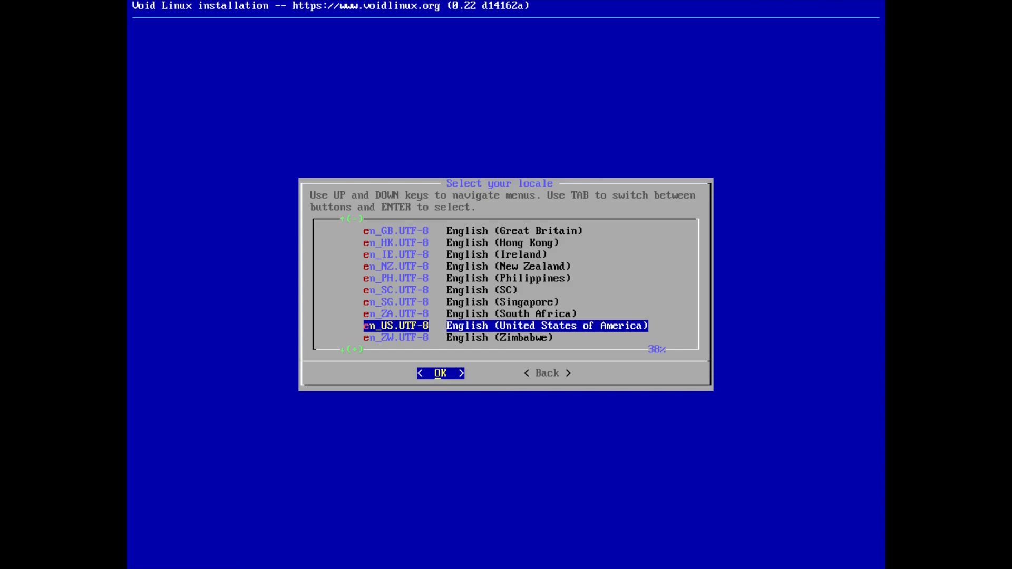
key("Return")
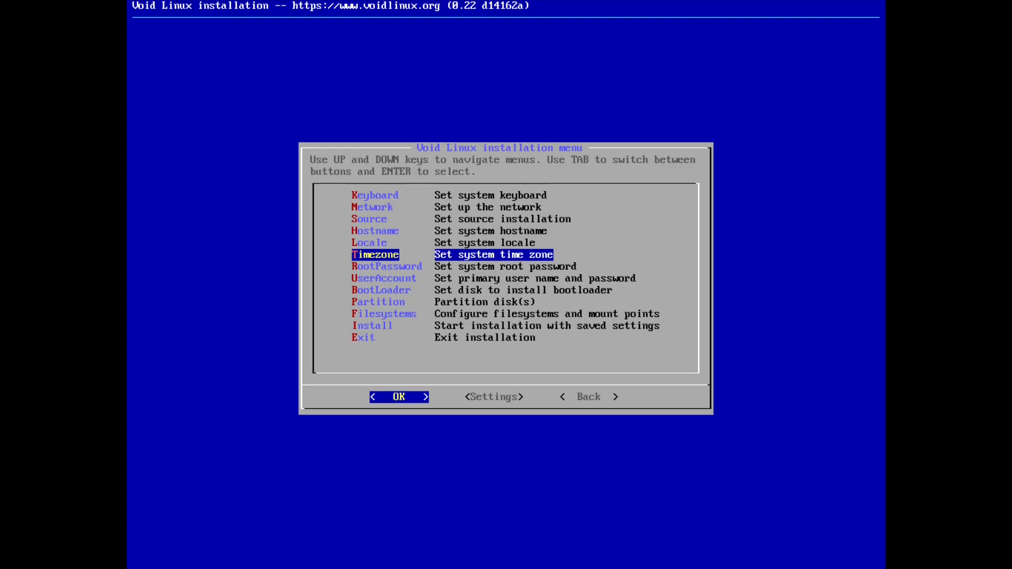
Set the time zone to Asia/Jakarta.
key("Return")
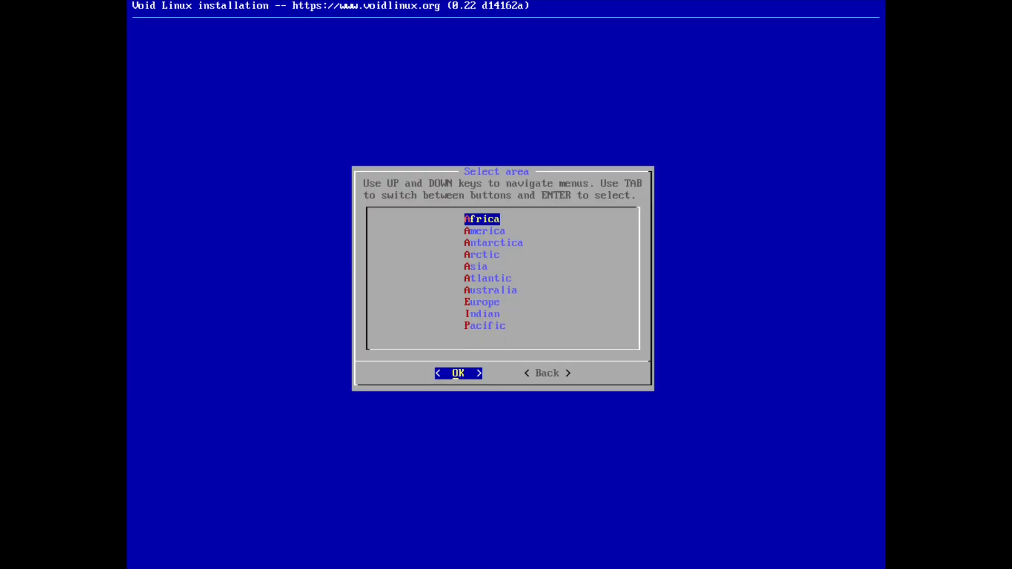
key("Down")
key("Down")
key("Down")
key("Down")
key("Return")
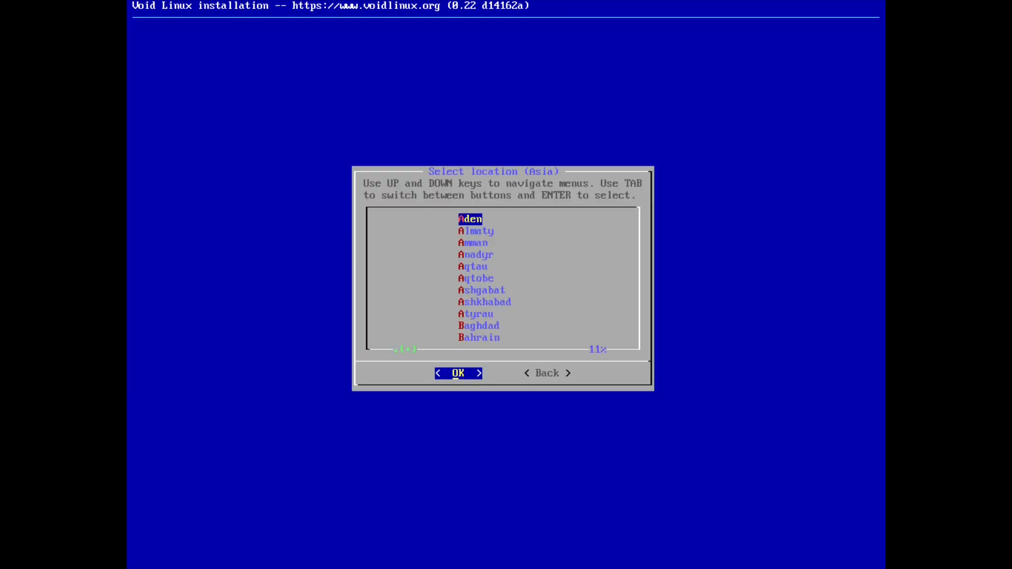
key("j")
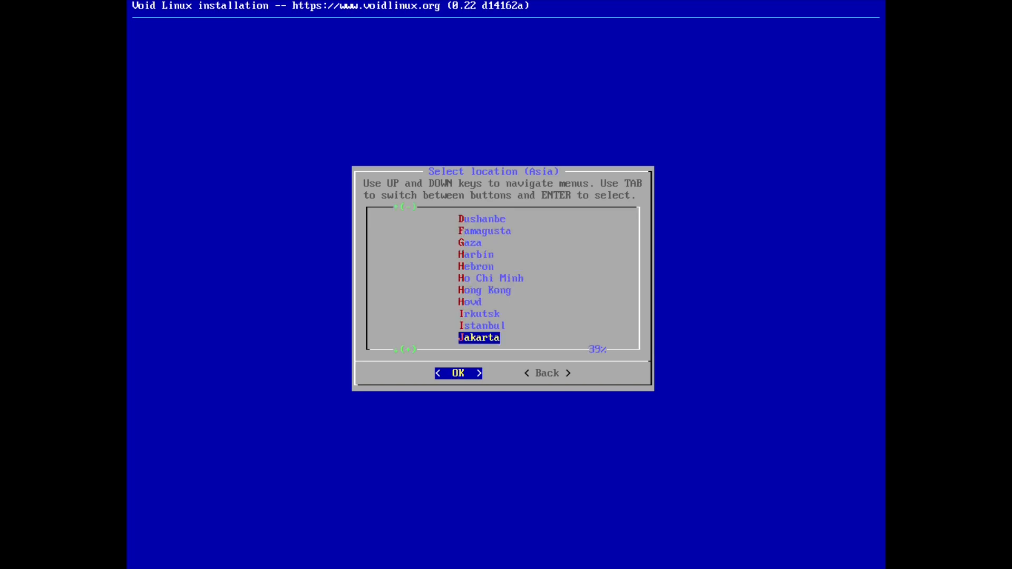
key("Return")
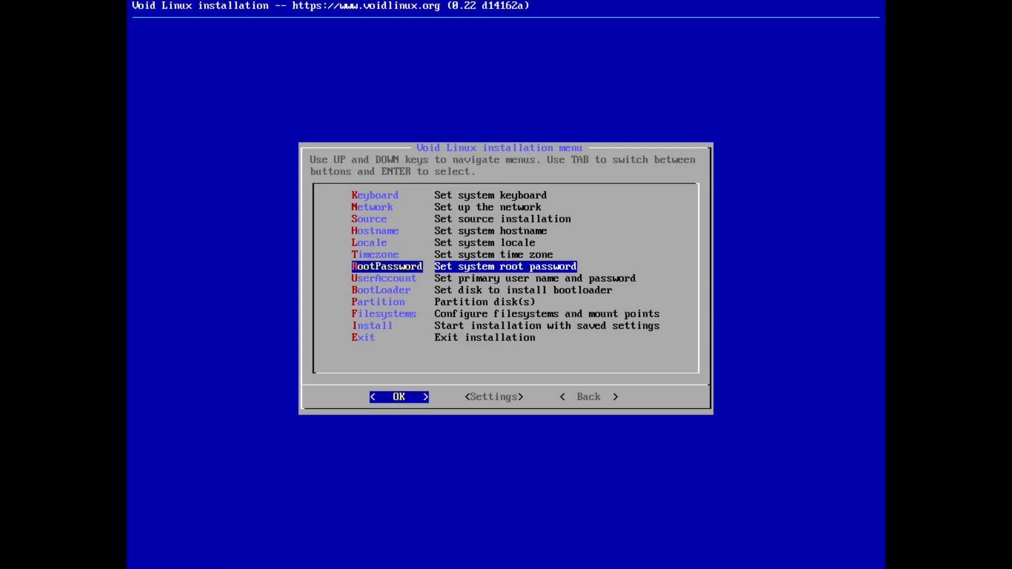
Enter and confirm the root password for the installed system.
key("Return")
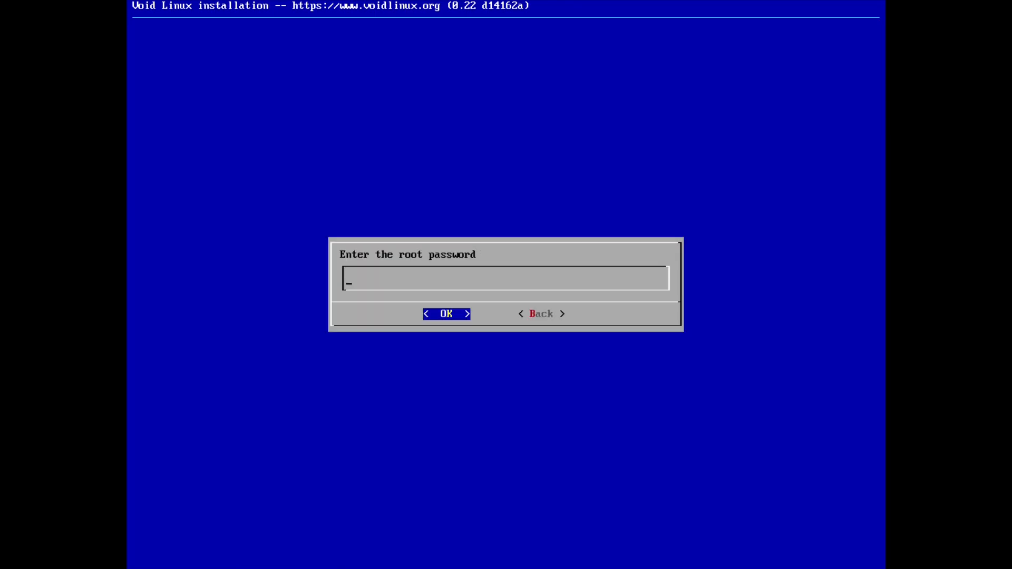
type("********")
key("Return")
type("********")
key("Return")
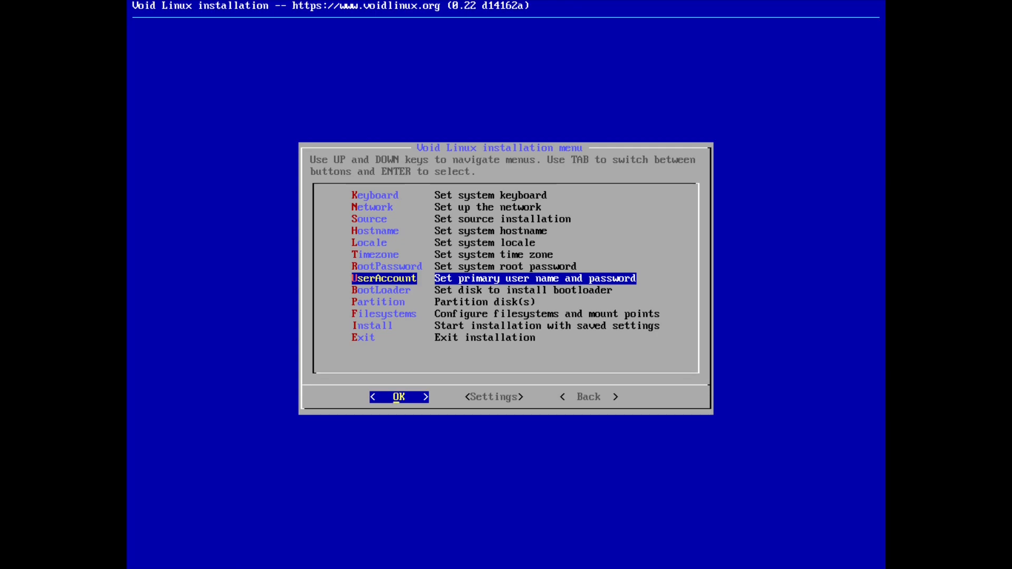
Replace the default login name and full user name with the new user's details.
key("Return")
key("BackSpace")
key("BackSpace")
key("BackSpace")
key("BackSpace")
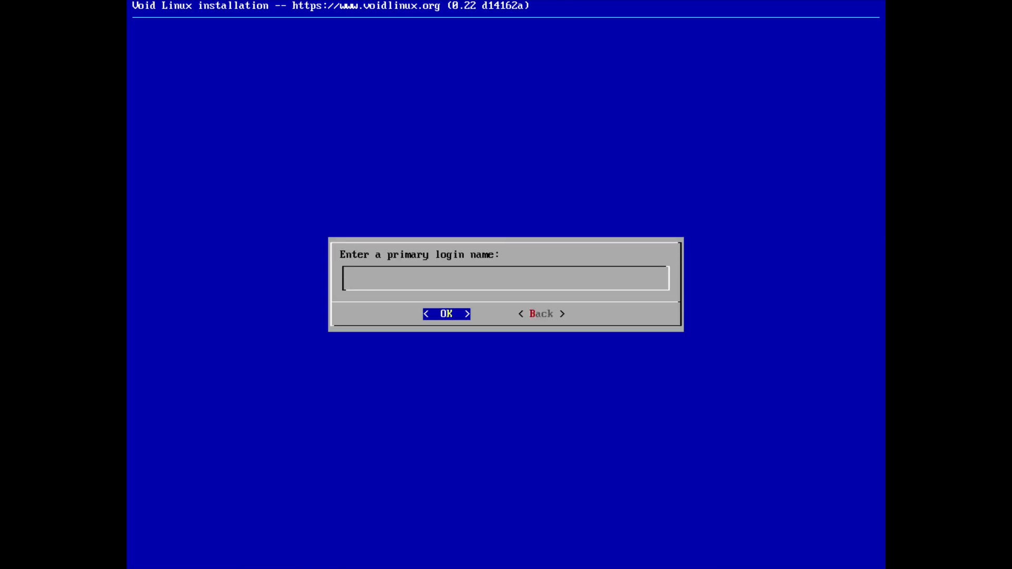
type("belajaridn")
key("Return")
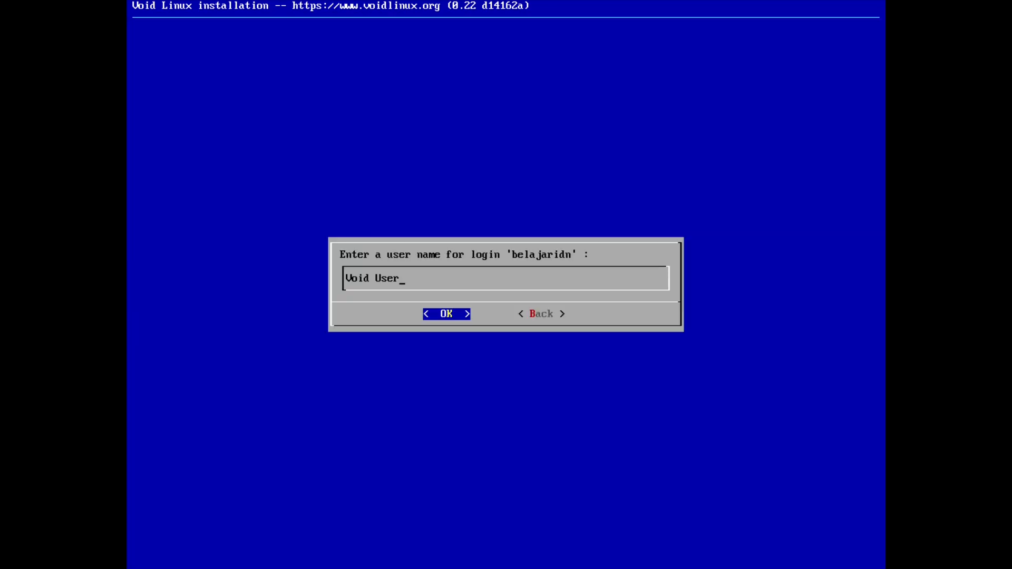
key("BackSpace")
key("BackSpace")
key("BackSpace")
key("BackSpace")
key("BackSpace")
key("BackSpace")
key("BackSpace")
key("BackSpace")
key("BackSpace")
type("Indonesia Belajar")
key("Return")
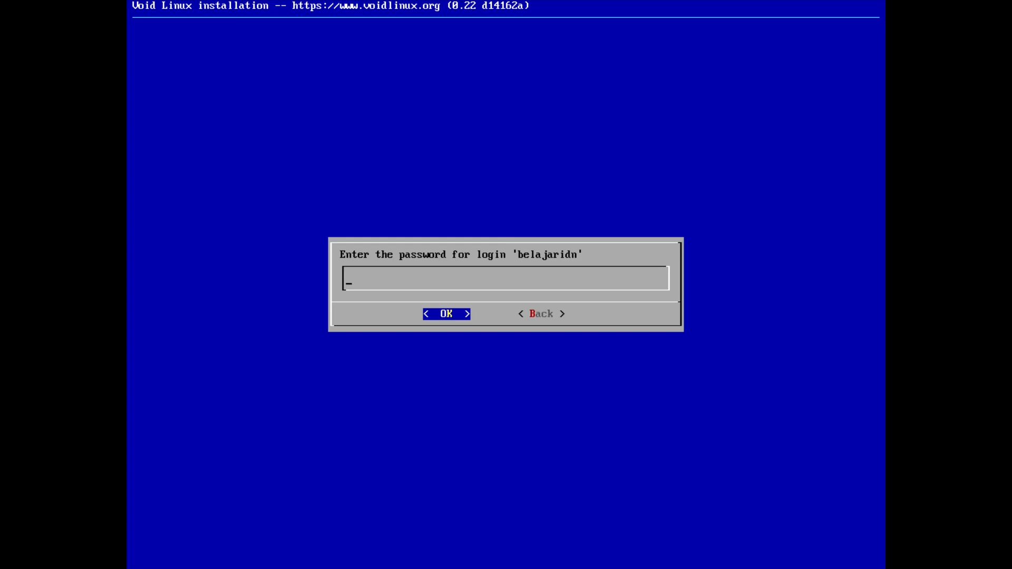
Enter the user's password twice and accept the default group memberships.
key("Return")
key("Return")
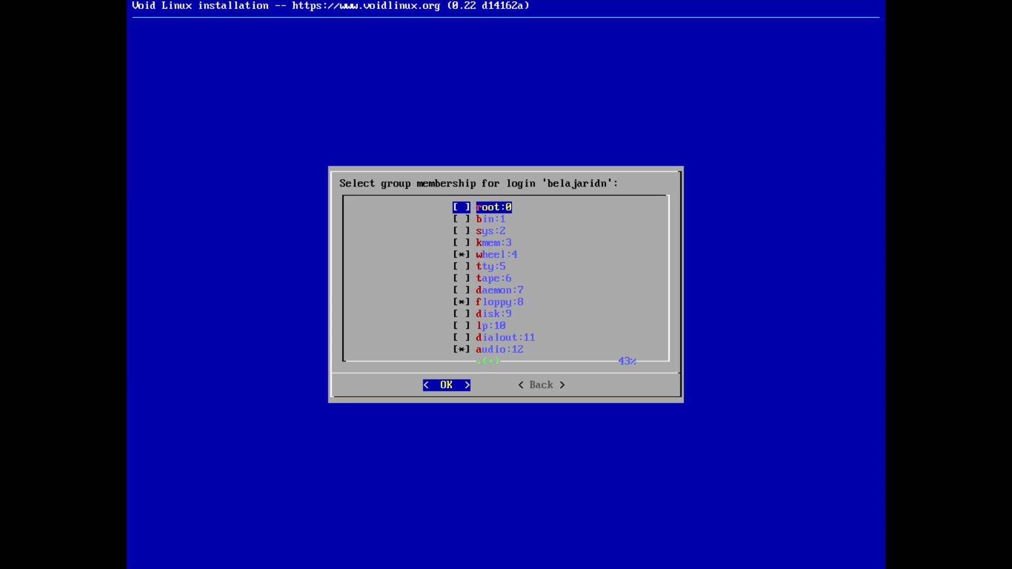
key("Return")
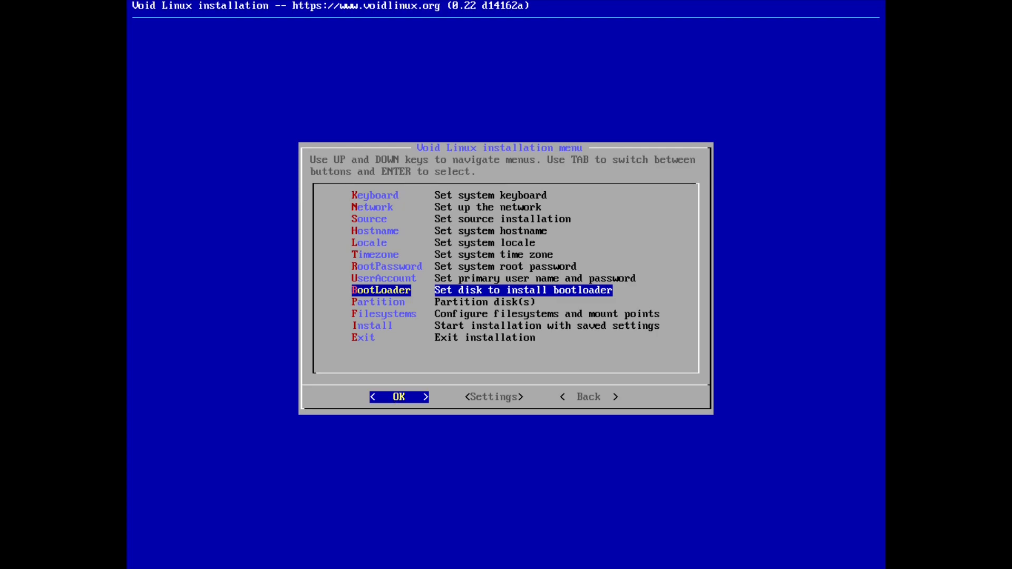
Install the bootloader on /dev/vda and answer the graphical terminal question.
key("Return")
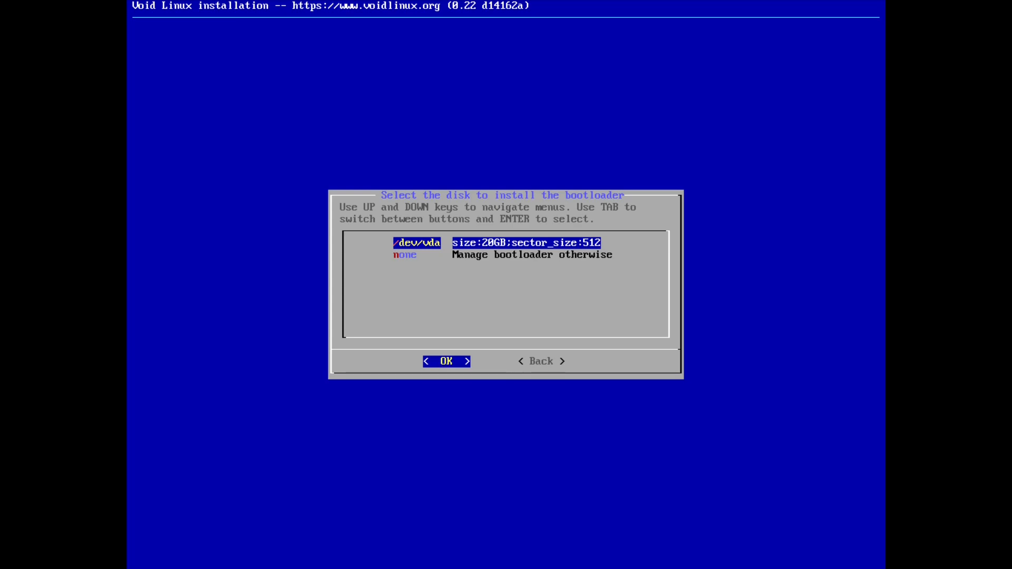
key("Return")
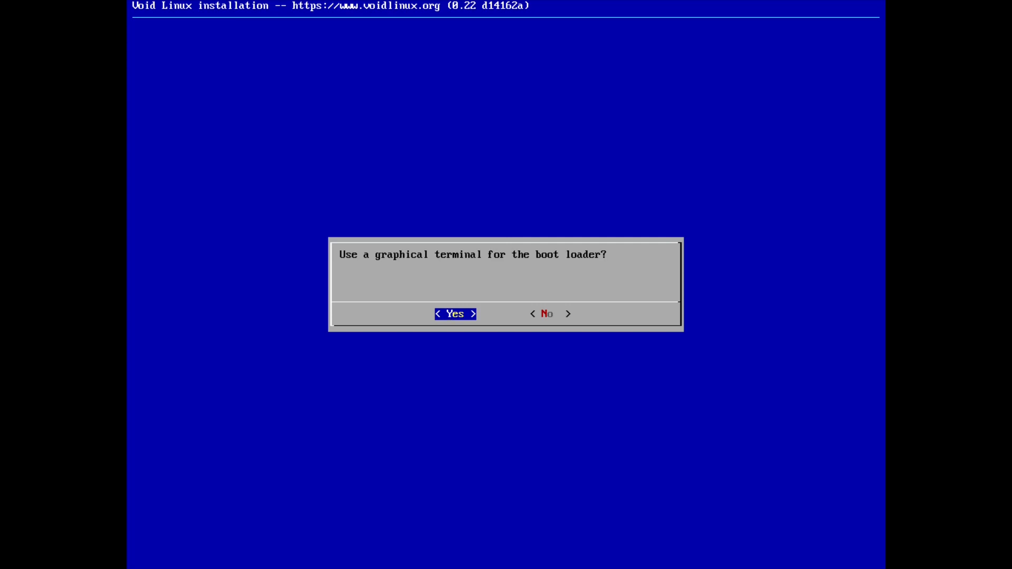
key("Return")
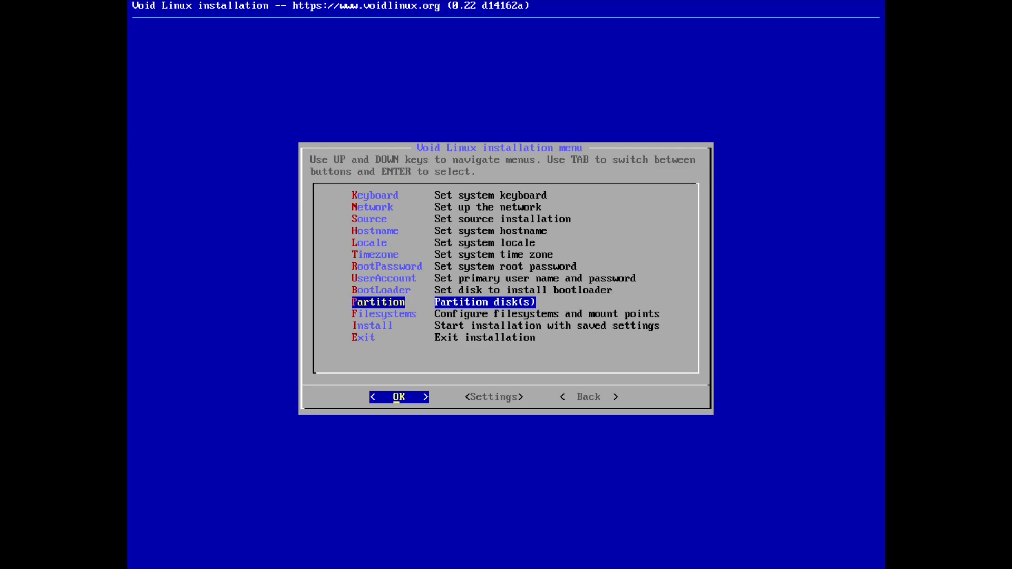
Partition /dev/vda using cfdisk, dismissing the partitioning notes.
key("Return")
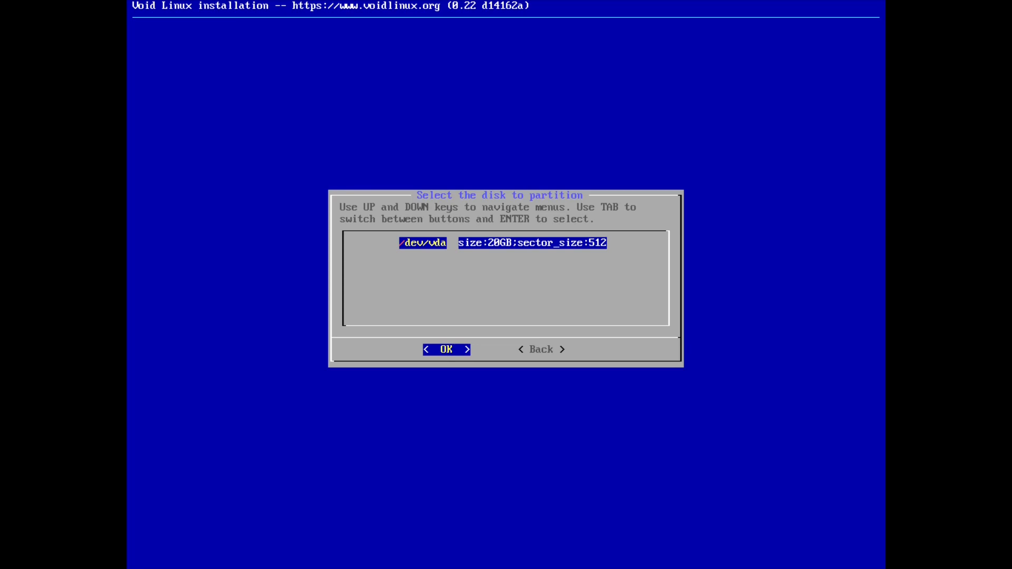
key("Return")
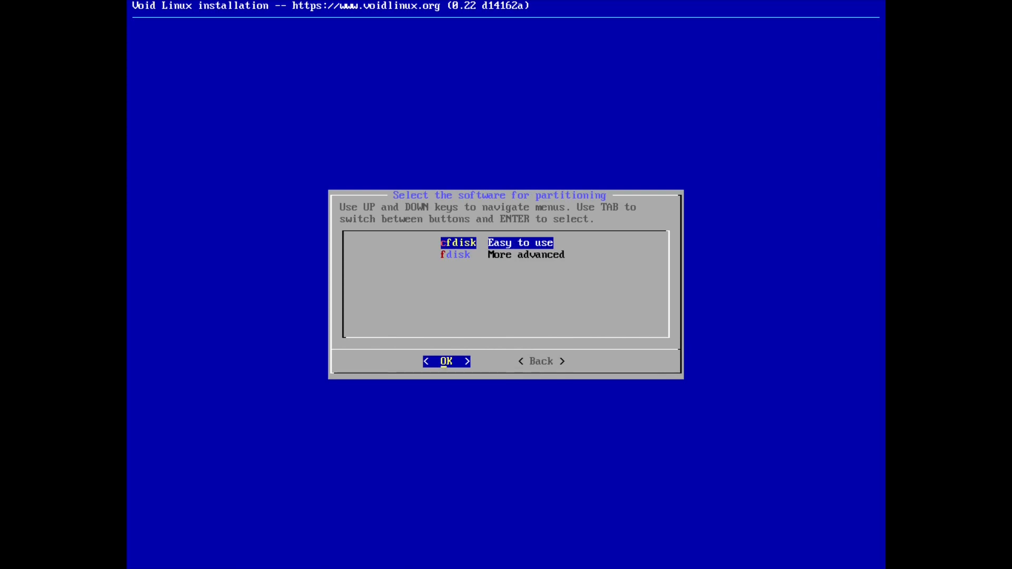
key("Return")
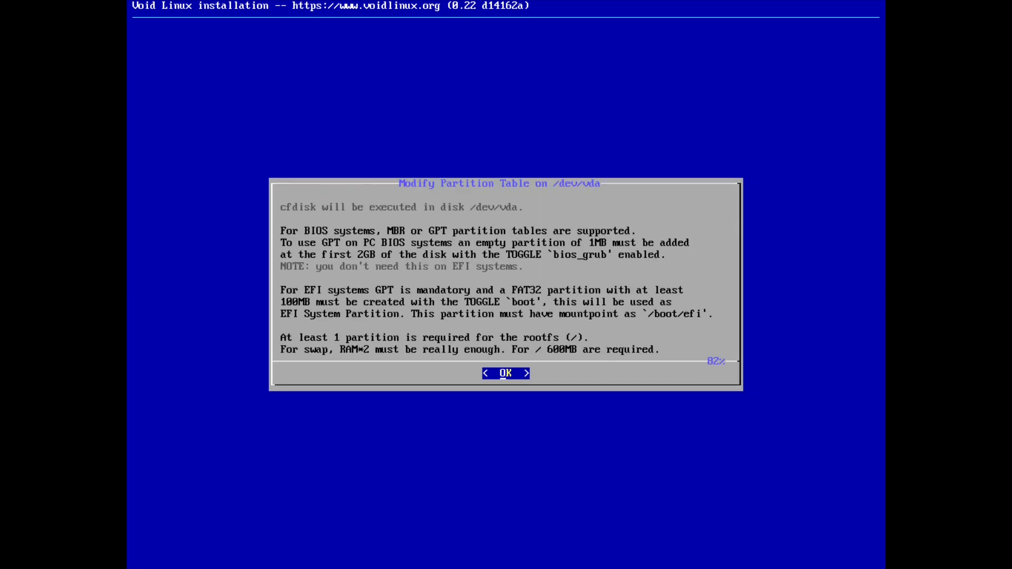
key("Return")
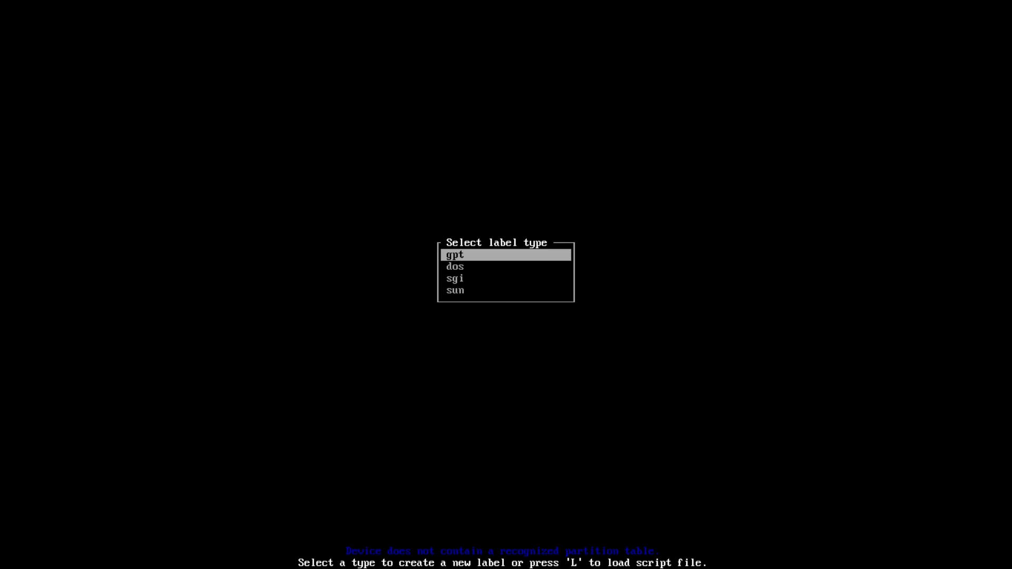
Give the disk a dos label and create a 1G primary partition.
key("Down")
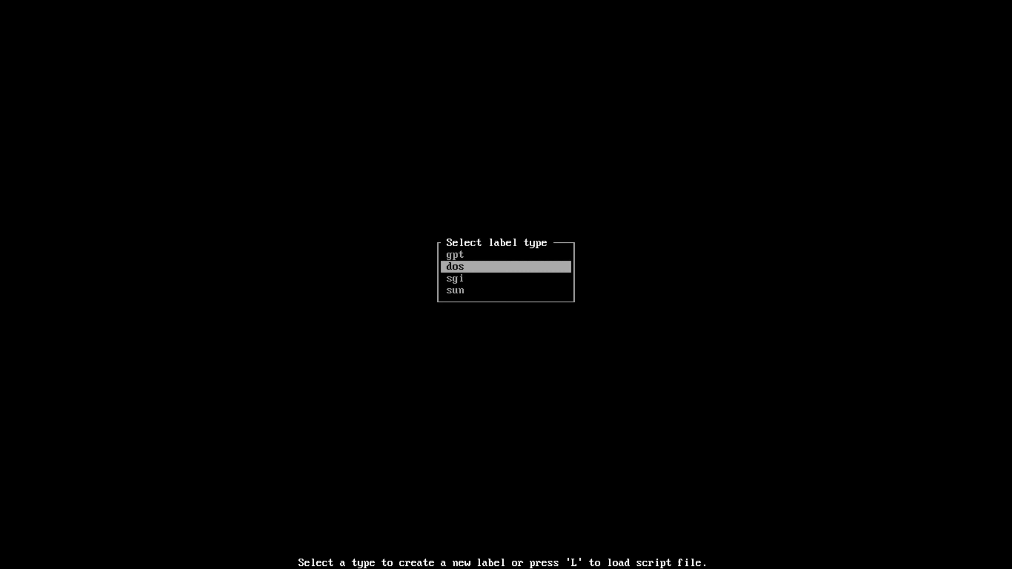
key("Return")
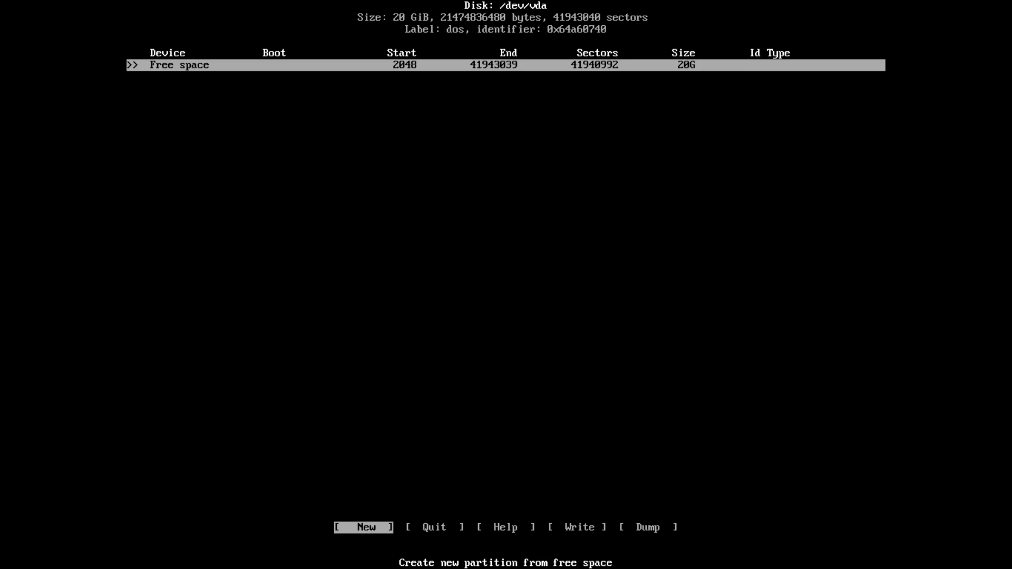
key("Return")
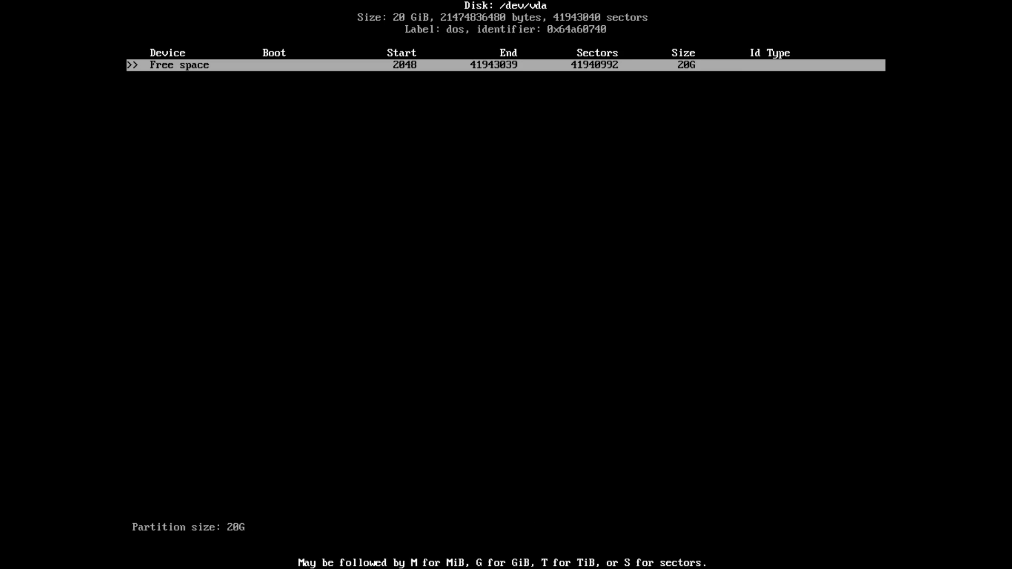
key("BackSpace")
key("BackSpace")
key("BackSpace")
type("1G")
key("Return")
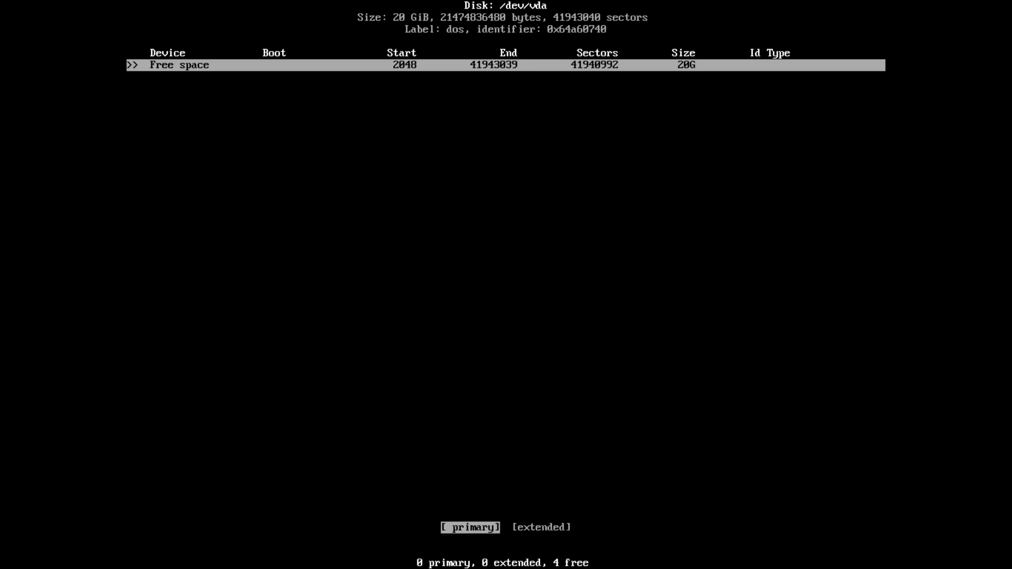
key("Return")
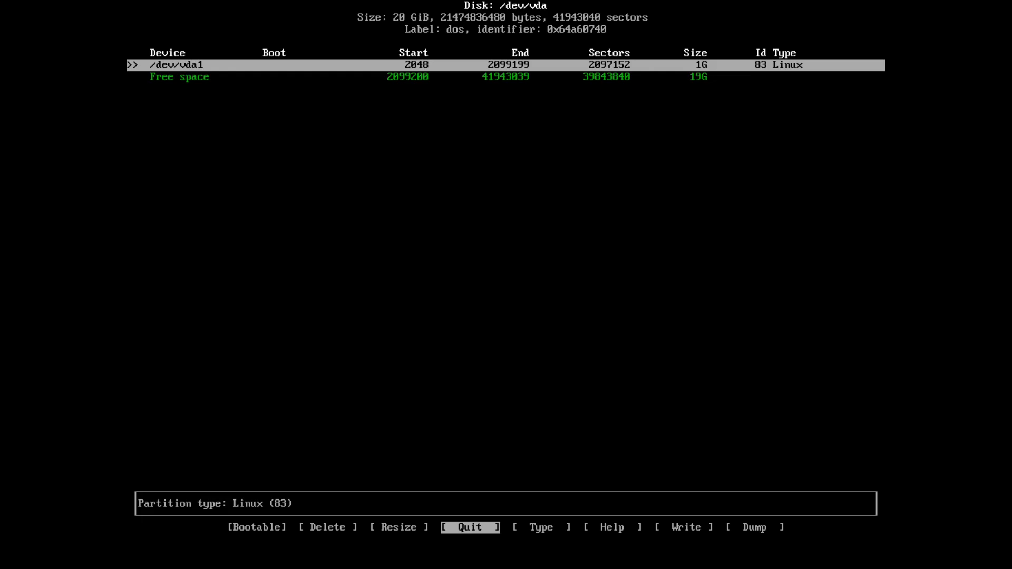
Set vda1's type to e3 DOS R/O and mark it bootable.
key("Right")
key("Return")
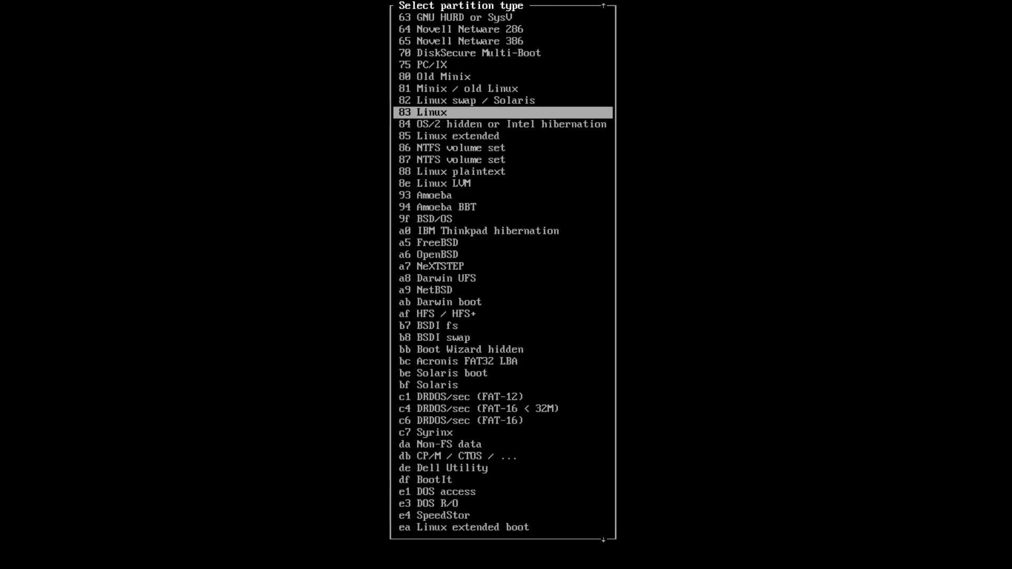
key("Down")
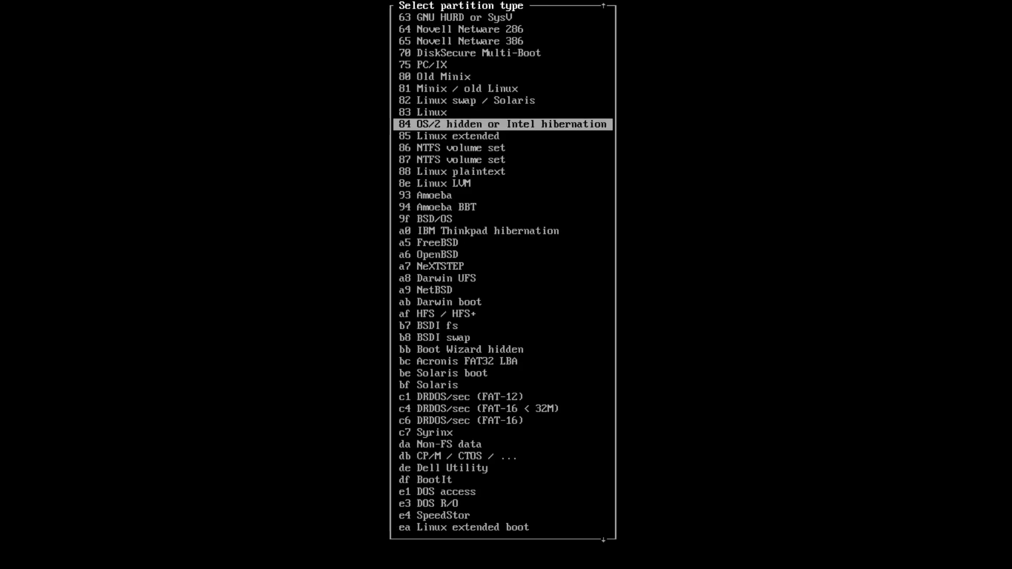
key("Down")
key("Down")
key("Down")
key("Down")
key("Down")
key("Down")
key("Down")
key("Down")
key("Down")
key("Down")
key("Down")
key("Down")
key("Down")
key("Down")
key("Down")
key("Down")
key("Down")
key("Down")
key("Down")
key("Down")
key("Up")
key("Up")
key("Up")
key("Up")
key("Down")
key("Down")
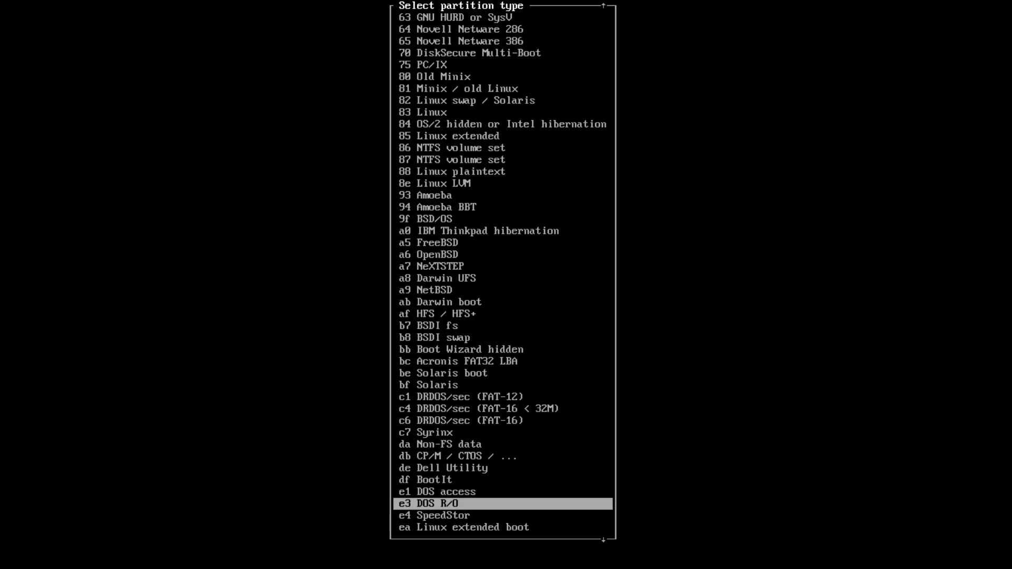
key("Return")
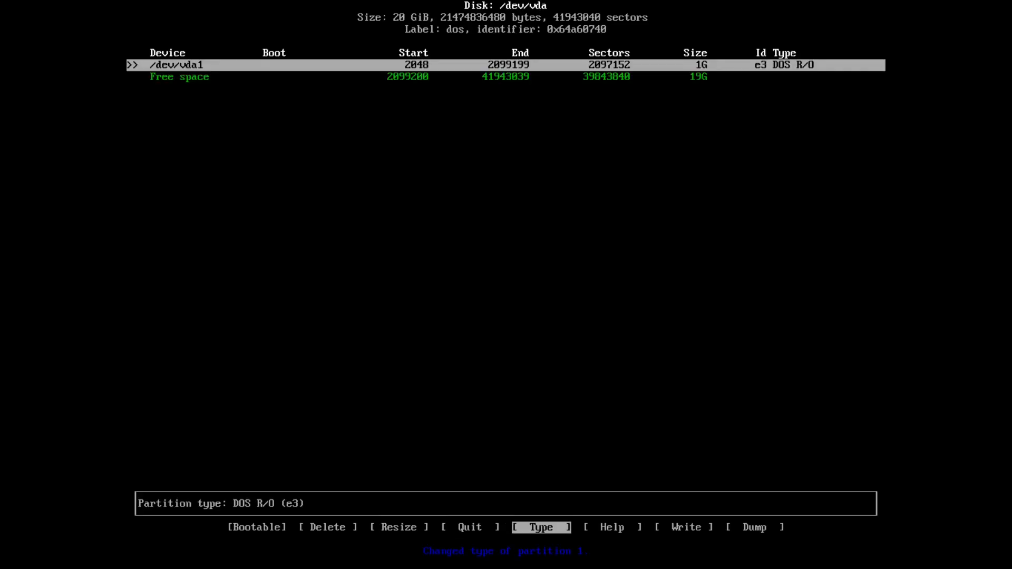
key("Left")
key("Left")
key("Left")
key("Left")
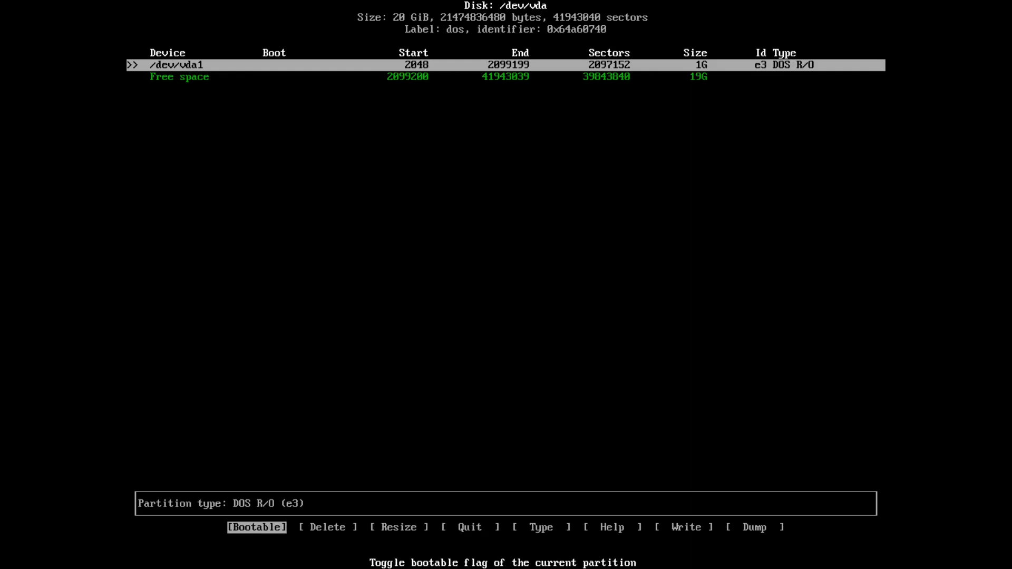
key("Return")
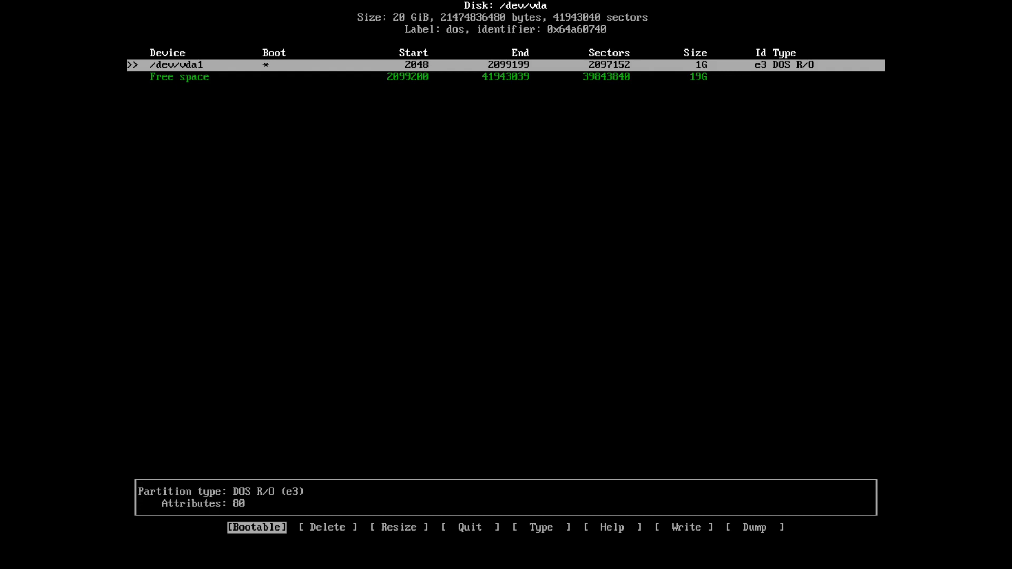
key("Down")
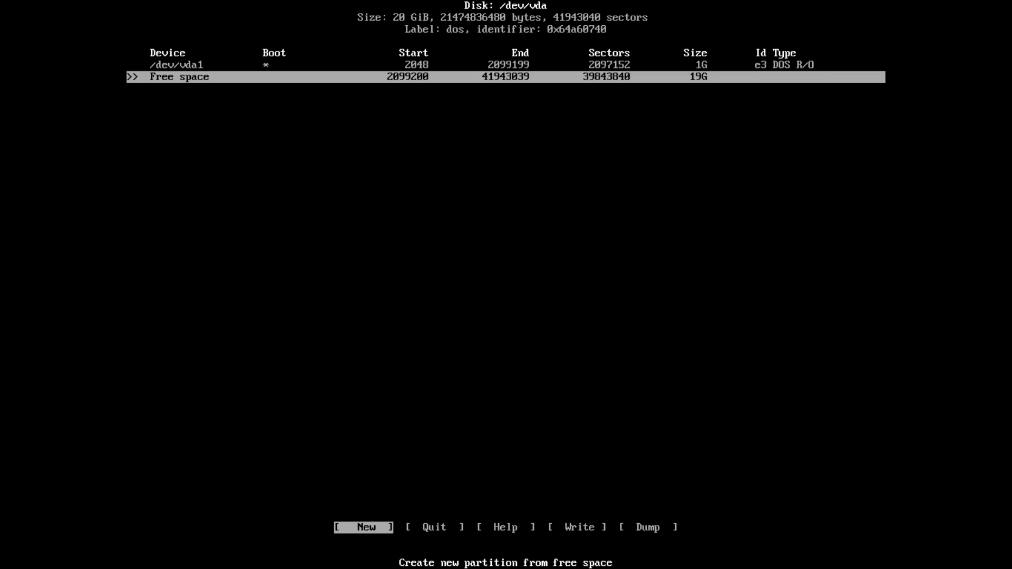
Create a 2G primary partition /dev/vda2 of type Linux swap.
key("Return")
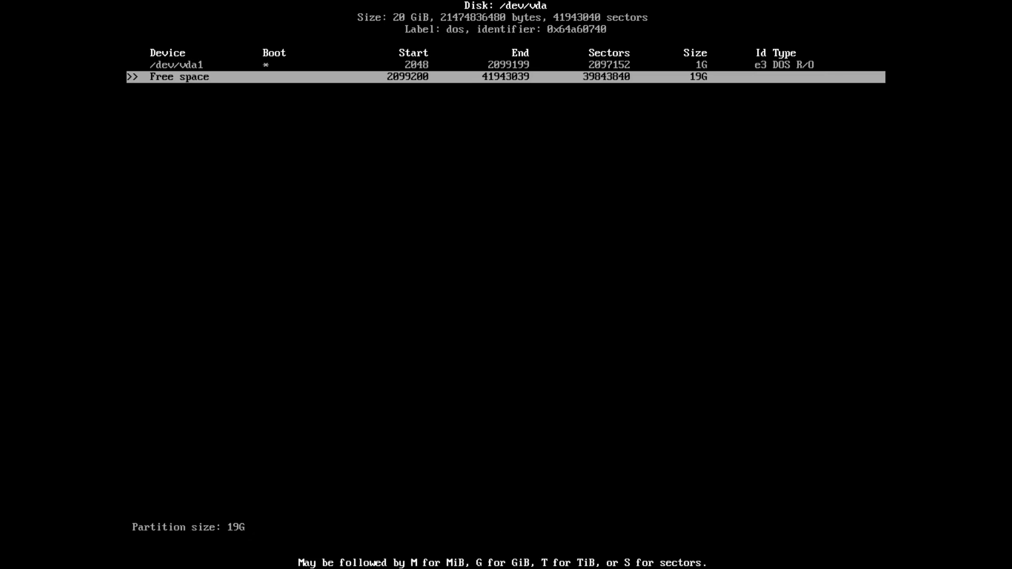
key("BackSpace")
key("BackSpace")
key("BackSpace")
key("BackSpace")
type("2G")
key("Return")
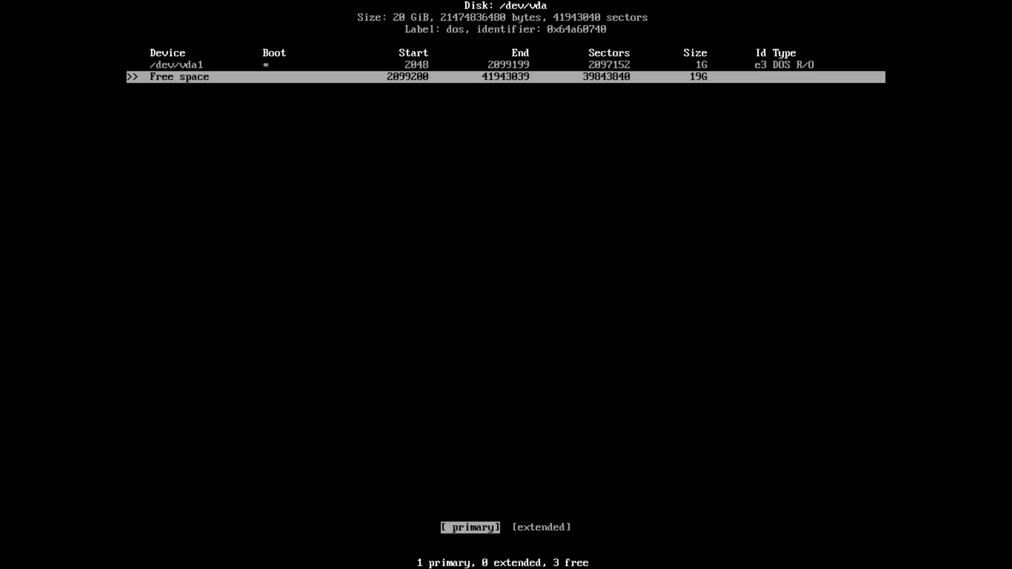
key("Return")
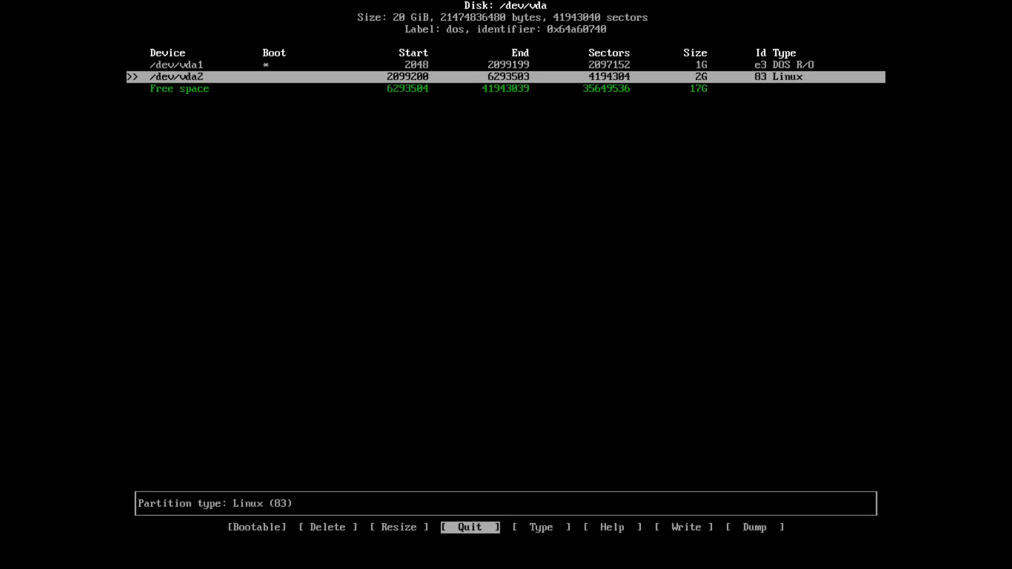
key("Right")
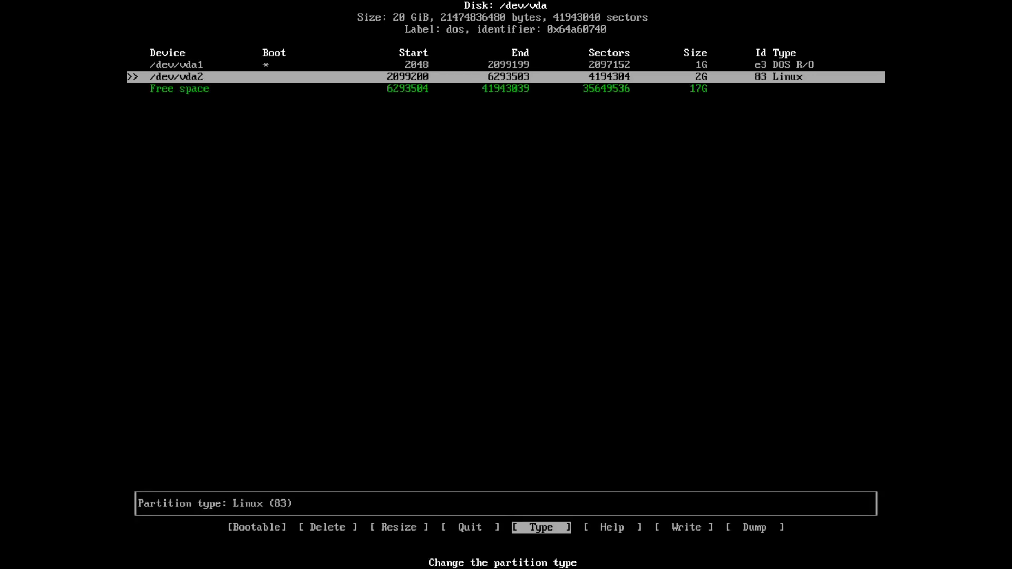
key("Return")
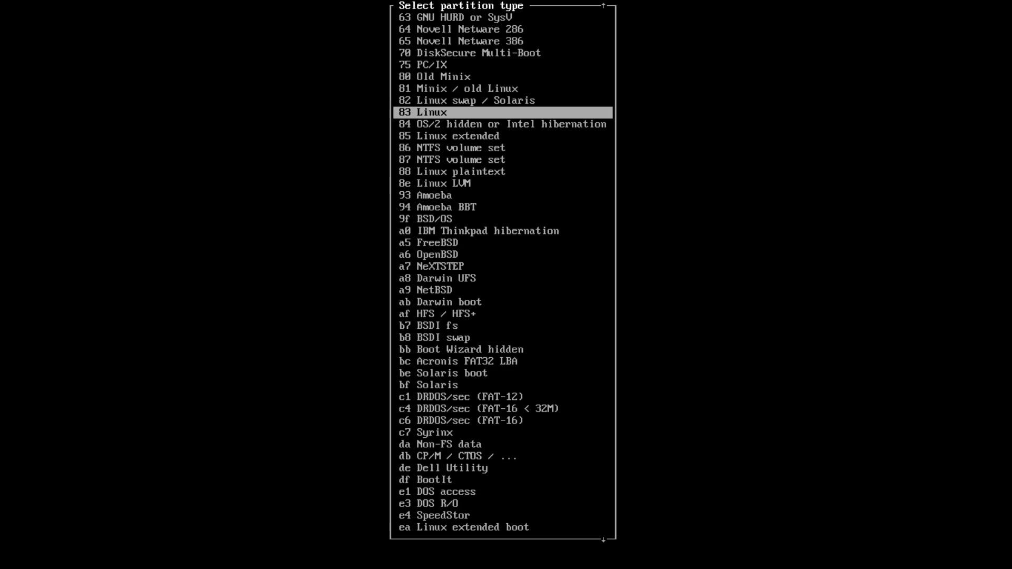
key("Up")
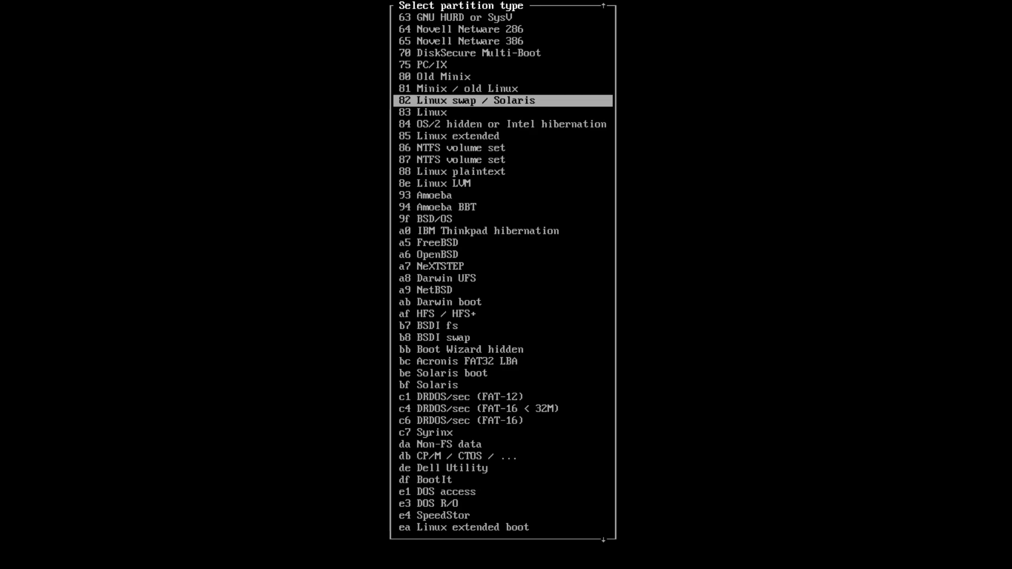
key("Return")
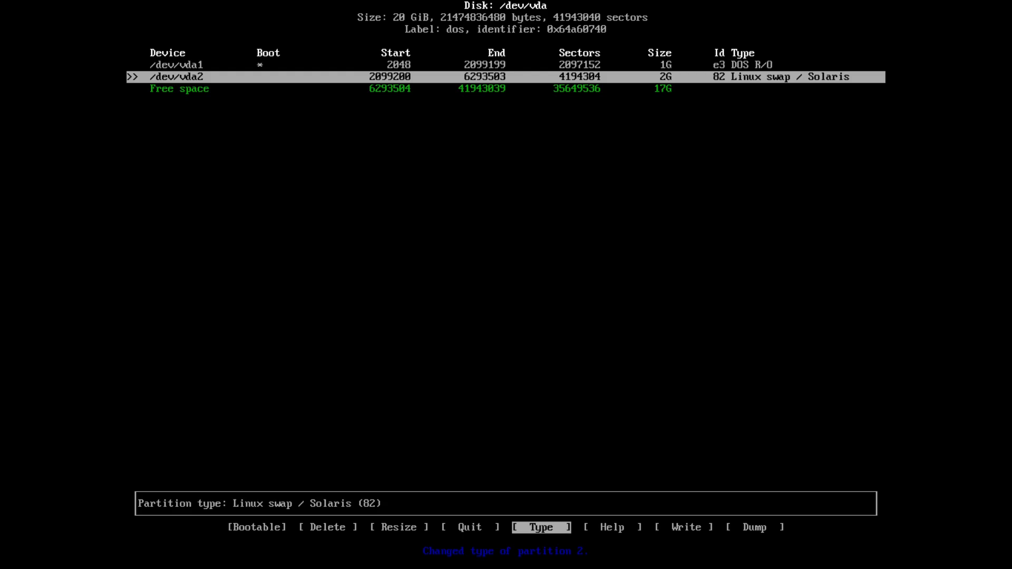
key("Down")
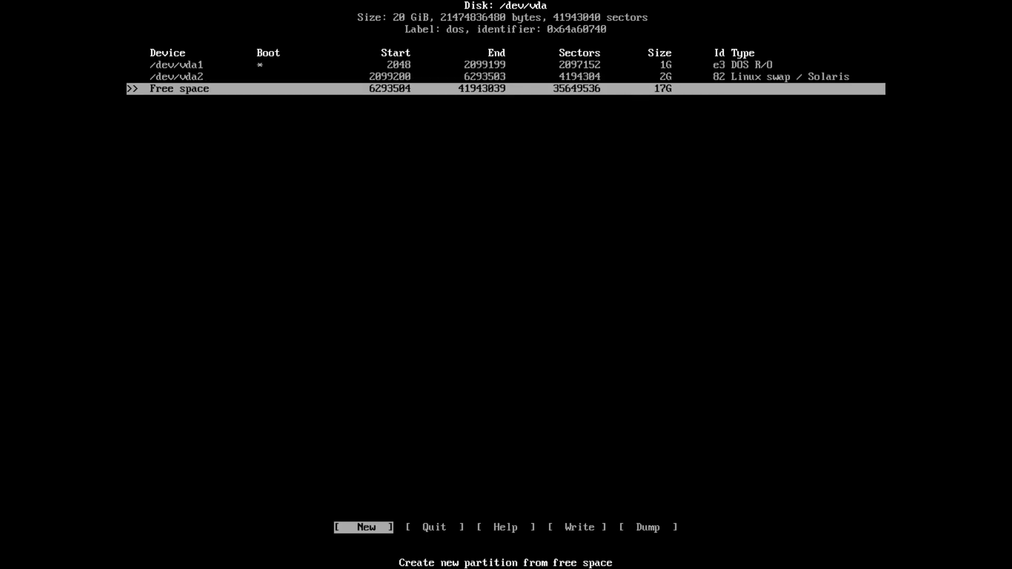
Create a 10G primary partition /dev/vda3, keeping type 83 Linux.
key("Return")
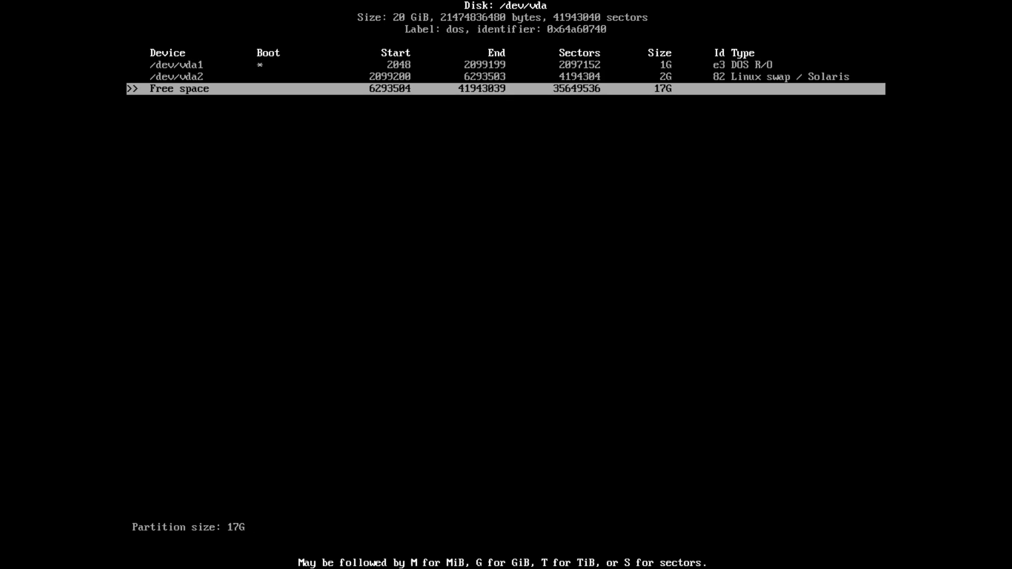
key("BackSpace")
key("BackSpace")
type("0G")
key("Return")
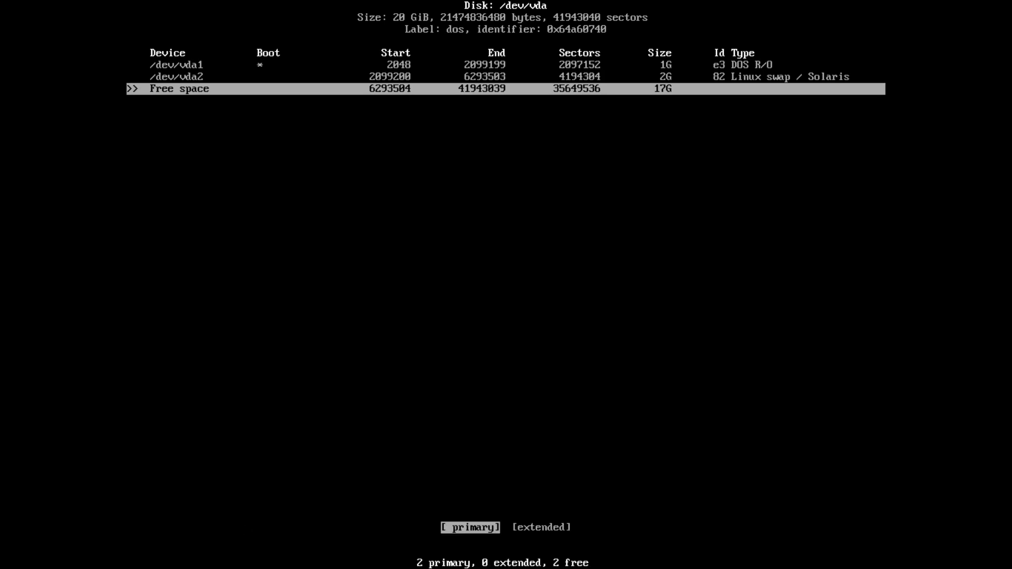
key("Return")
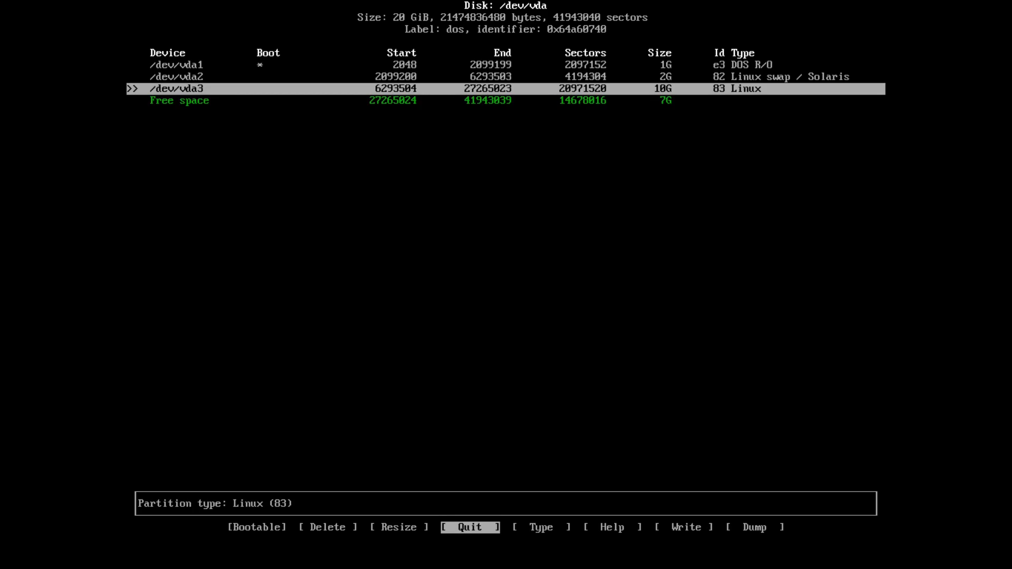
key("Right")
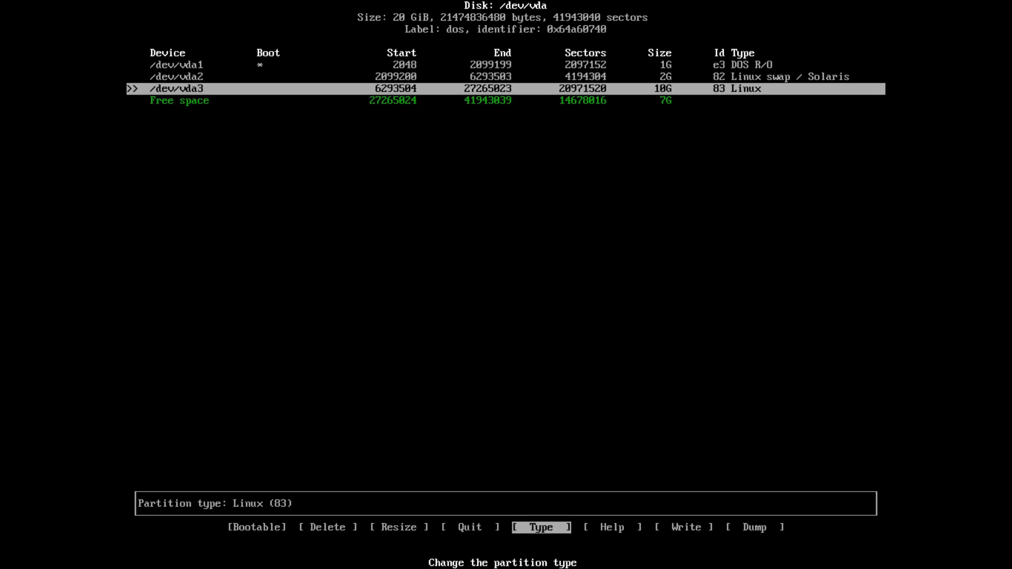
key("Return")
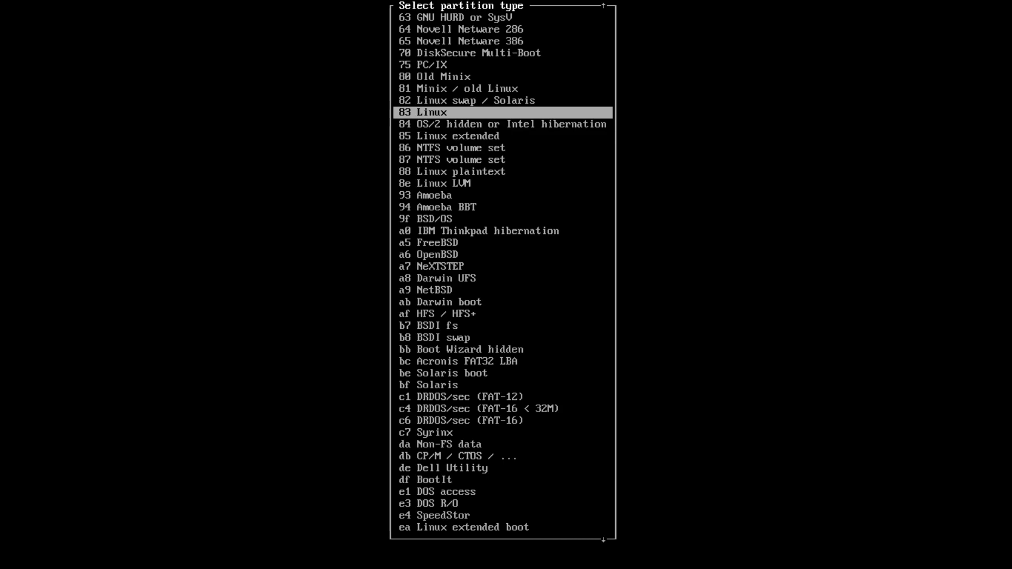
key("Return")
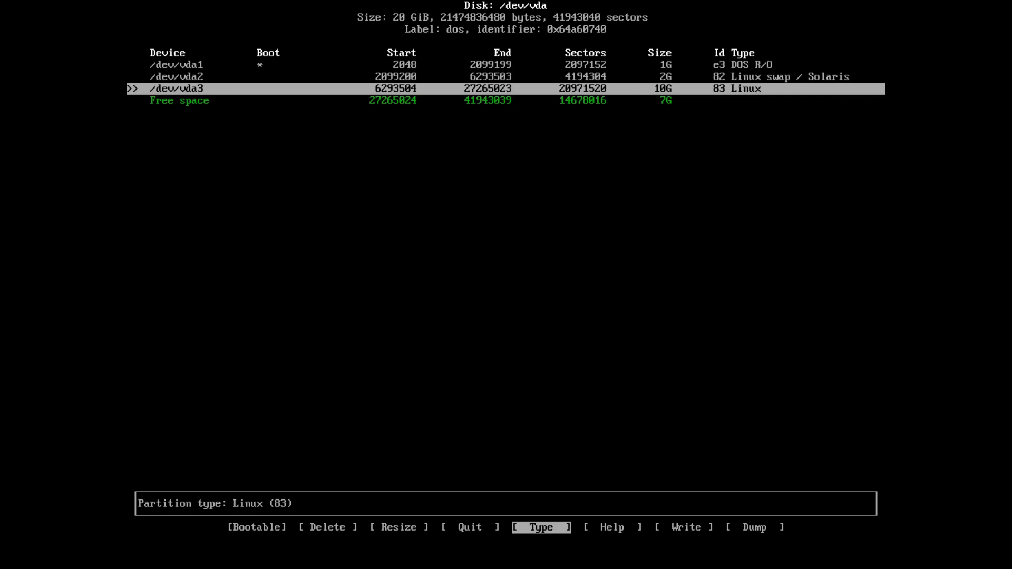
key("Down")
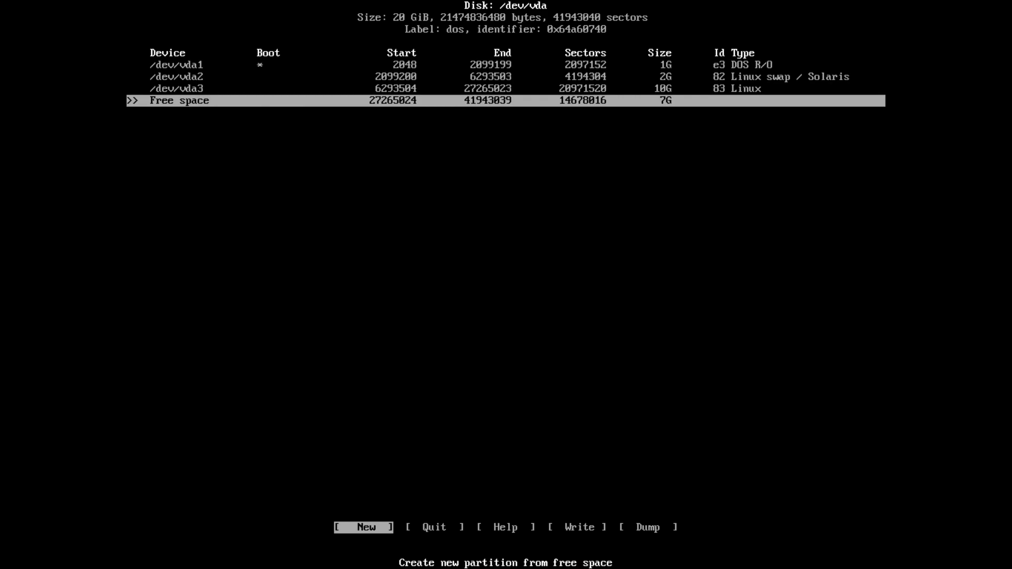
Create a 7G primary partition /dev/vda4 of type 83 Linux from the remaining space.
key("Return")
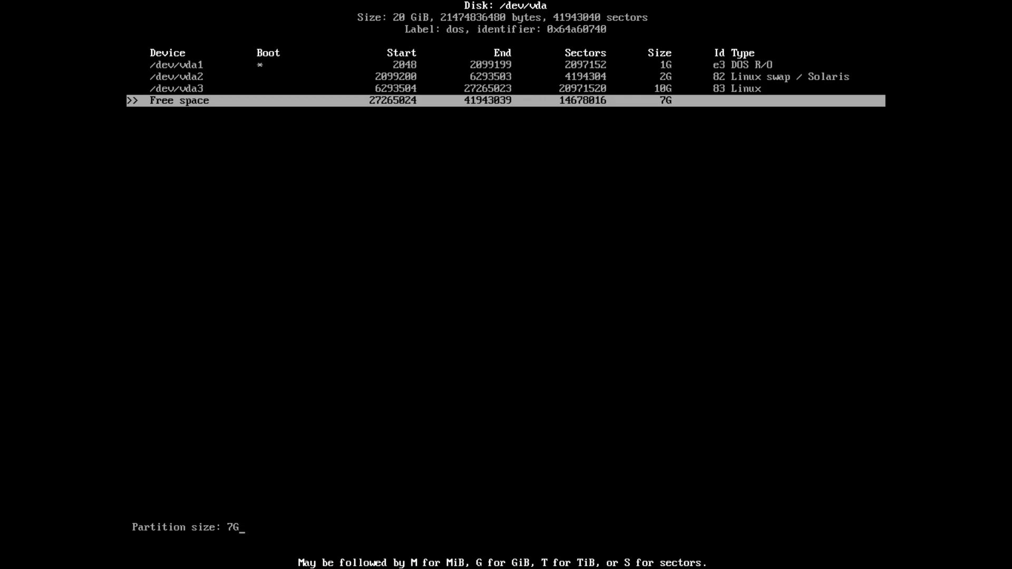
key("Return")
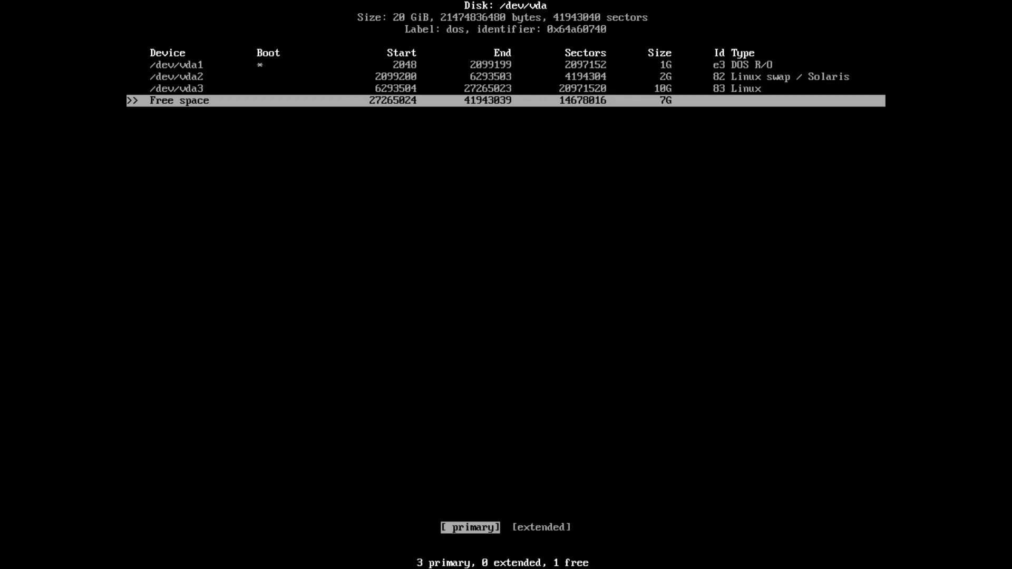
key("Return")
key("Right")
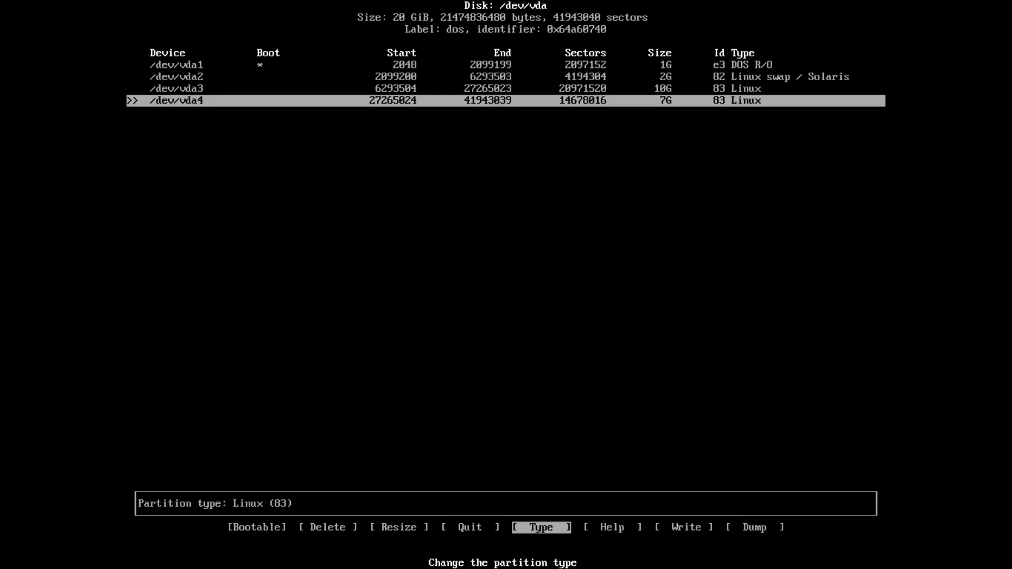
key("Return")
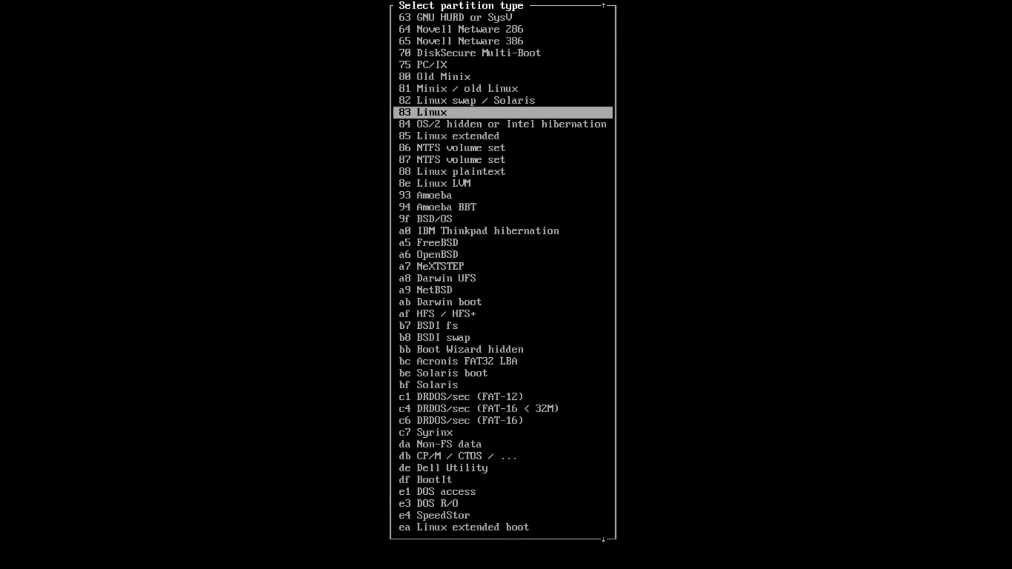
key("Return")
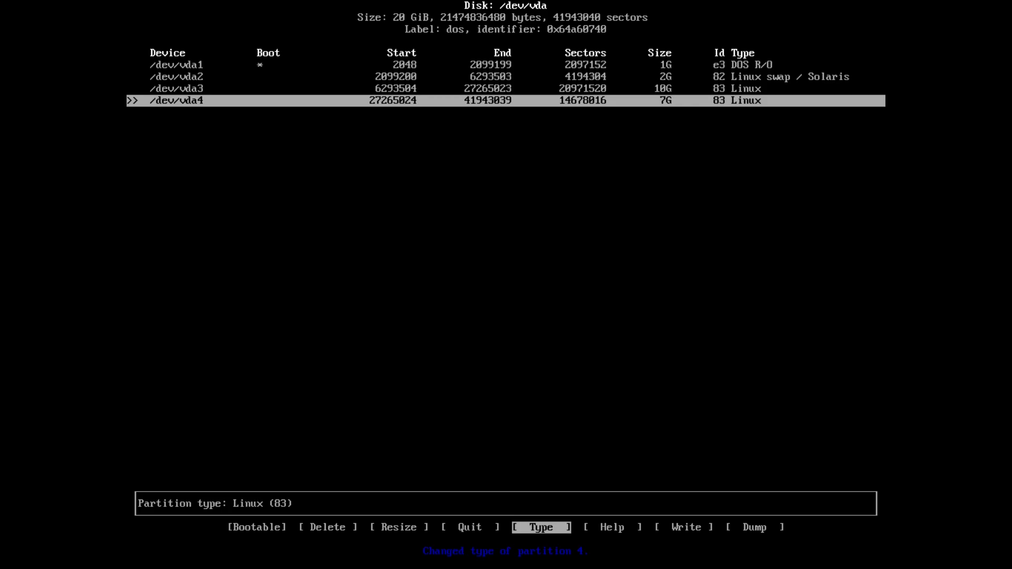
Write the partition table to disk, confirming with 'yes'.
key("Right")
key("Right")
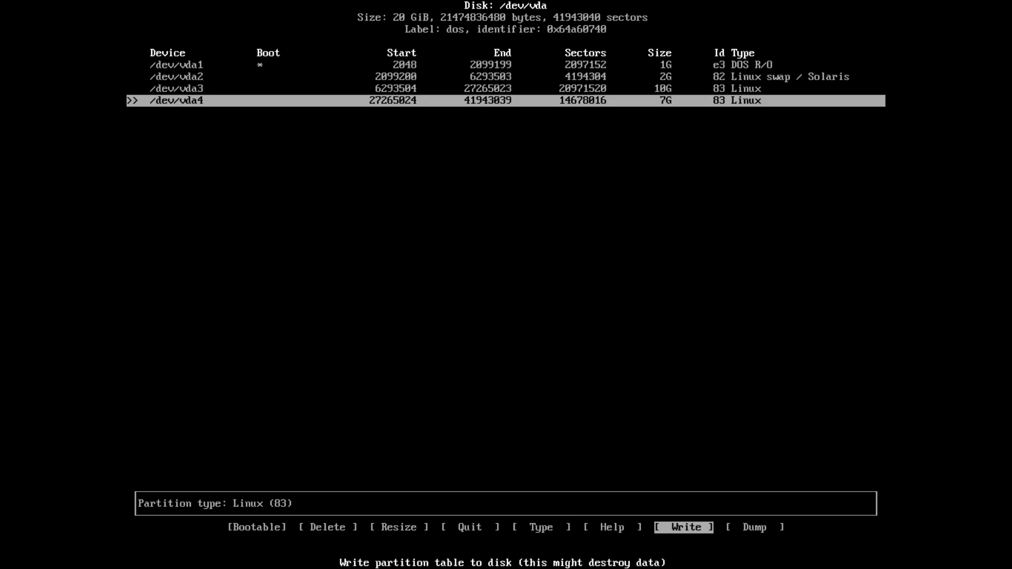
key("Return")
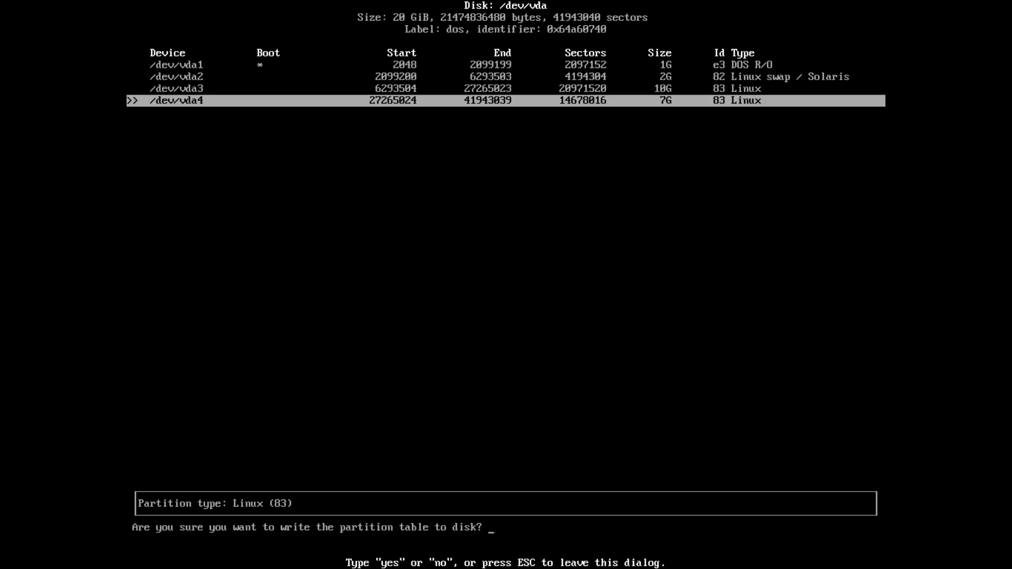
type("yes")
key("Return")
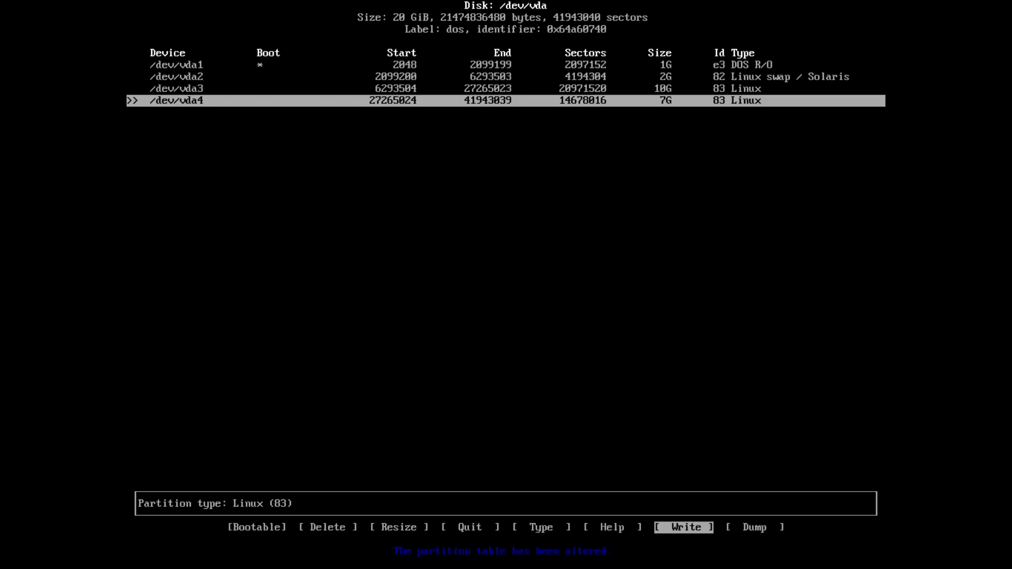
key("Left")
key("Left")
key("Left")
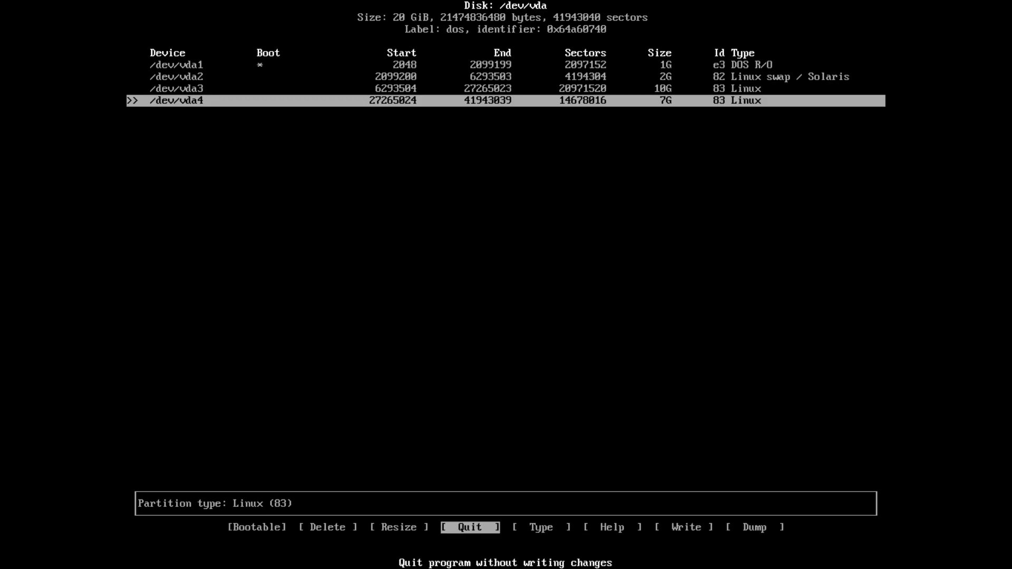
Quit cfdisk and give /dev/vda1 a new FAT32 filesystem mounted at /boot.
key("Return")
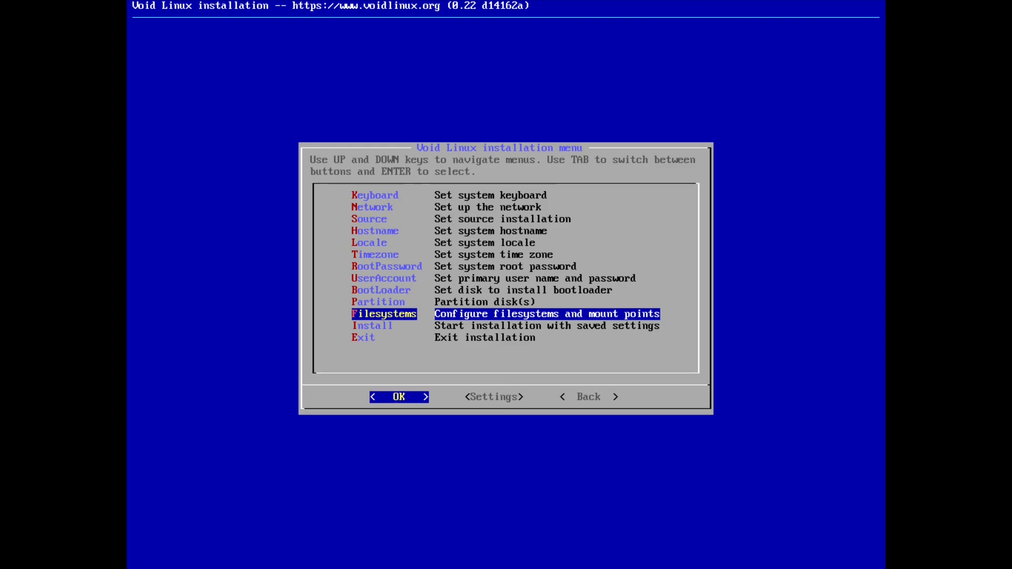
key("Return")
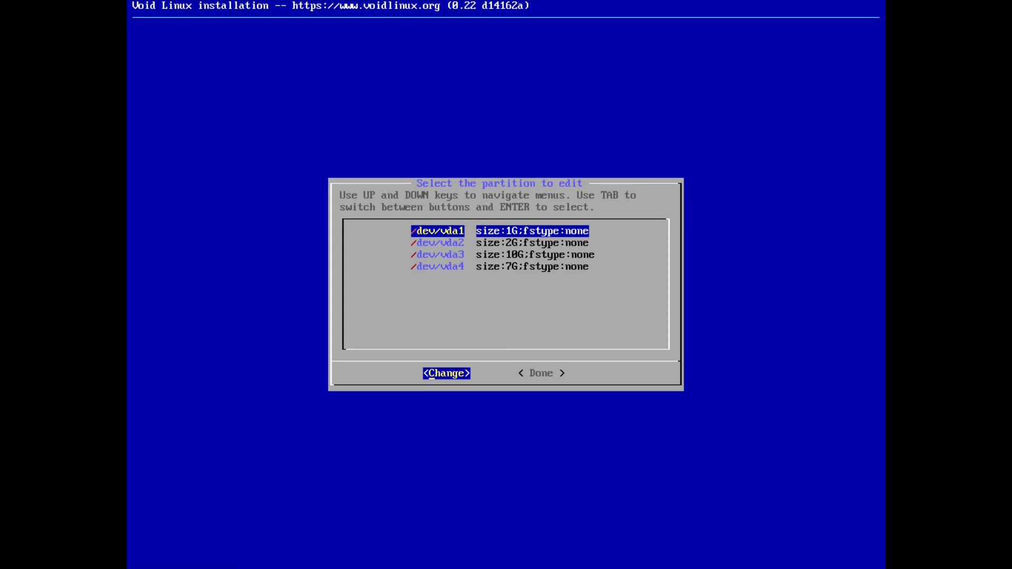
key("Return")
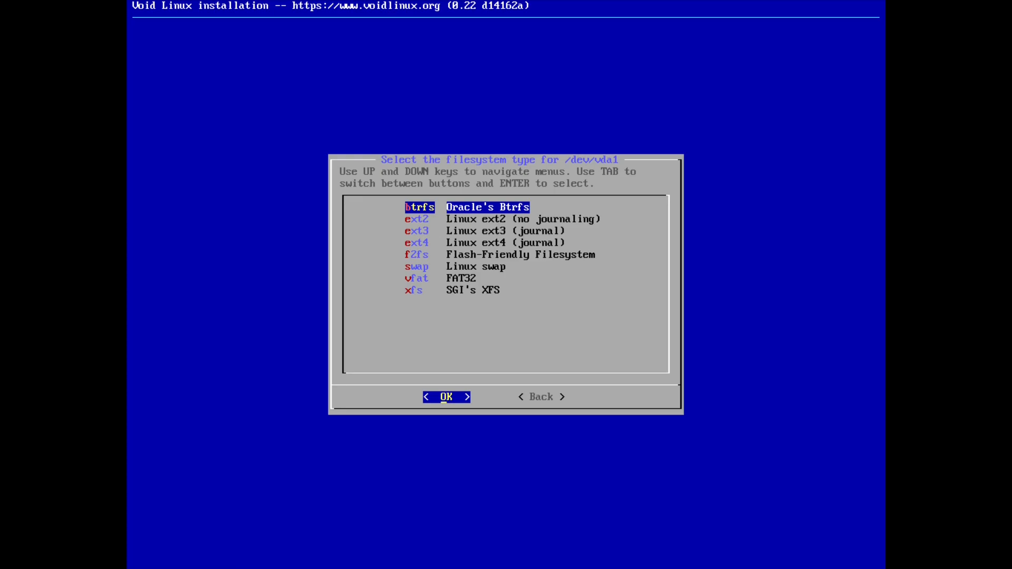
key("Down")
key("Down")
key("Down")
key("Down")
key("Down")
key("Down")
key("Down")
key("Up")
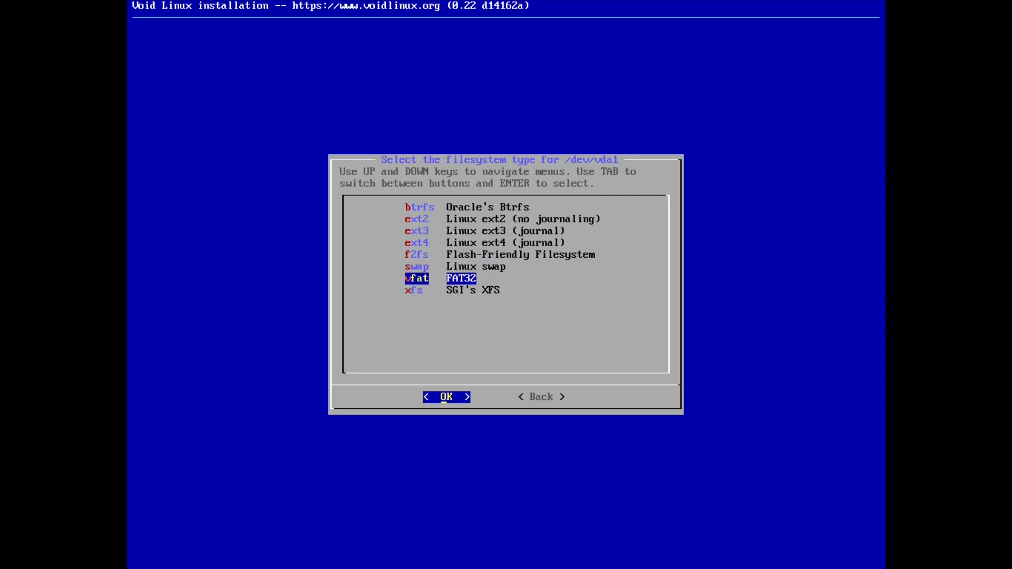
key("Return")
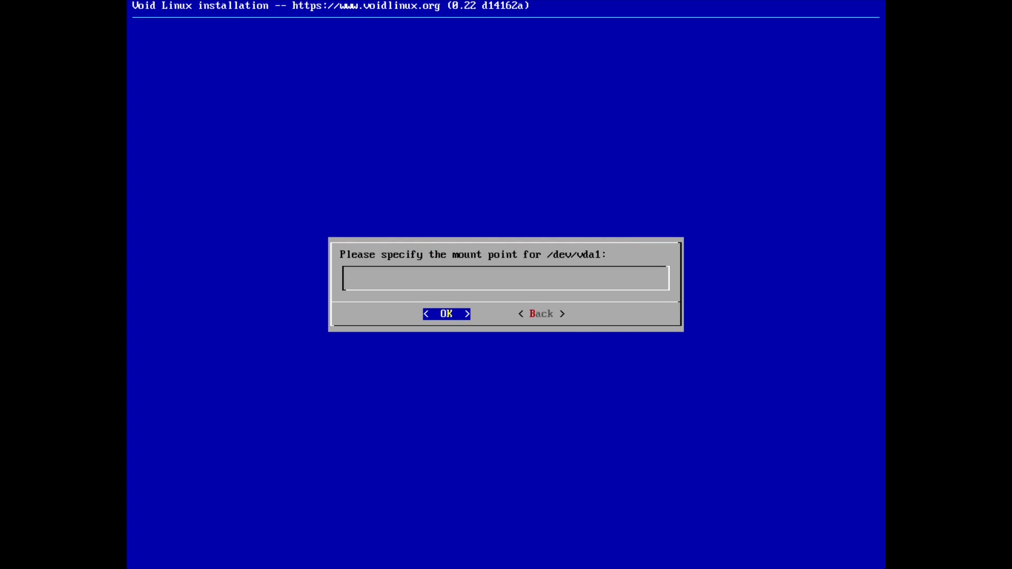
type("/boot/")
key("Return")
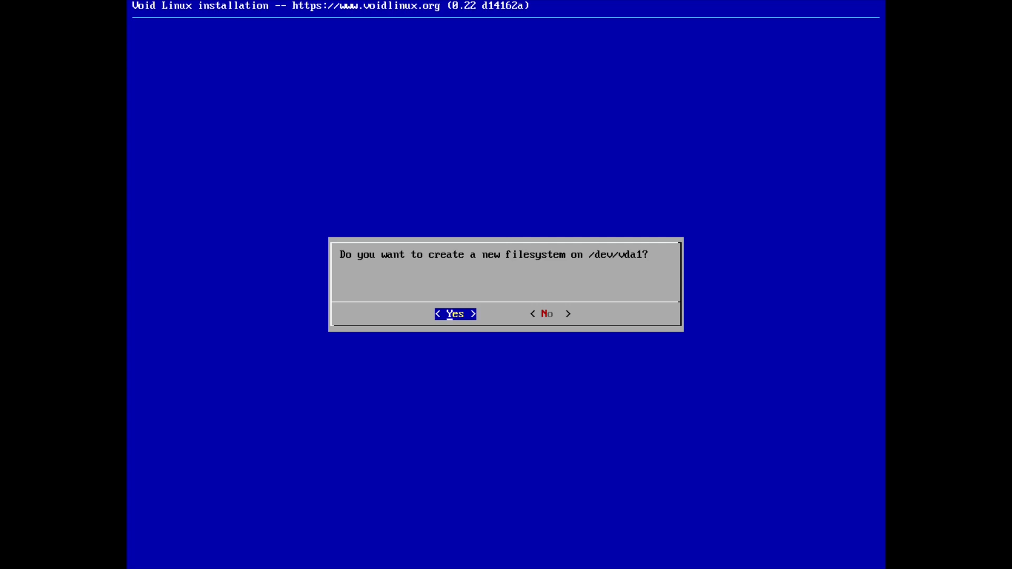
key("Return")
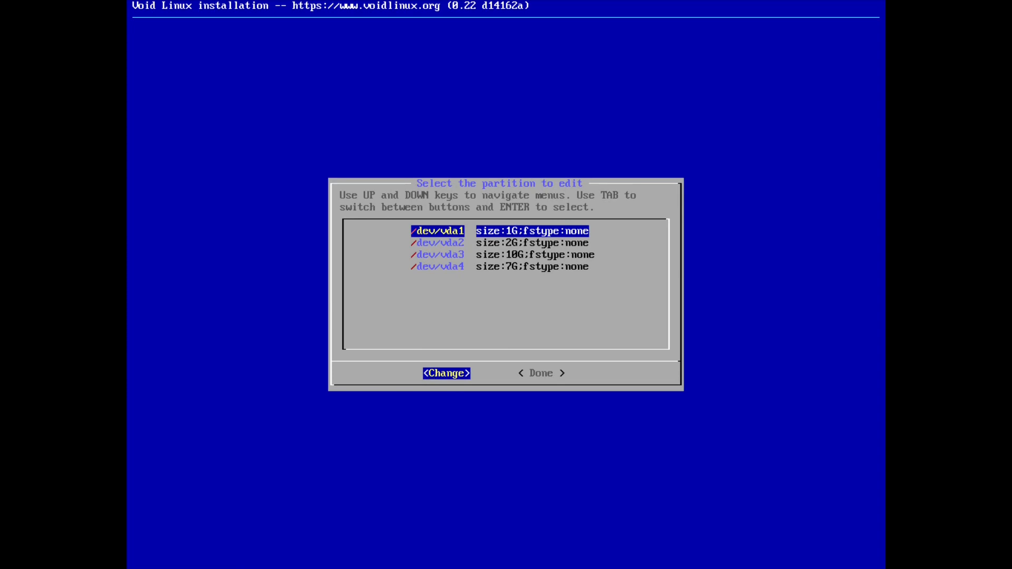
Set /dev/vda2 to Linux swap and agree to create a new filesystem on it.
key("Down")
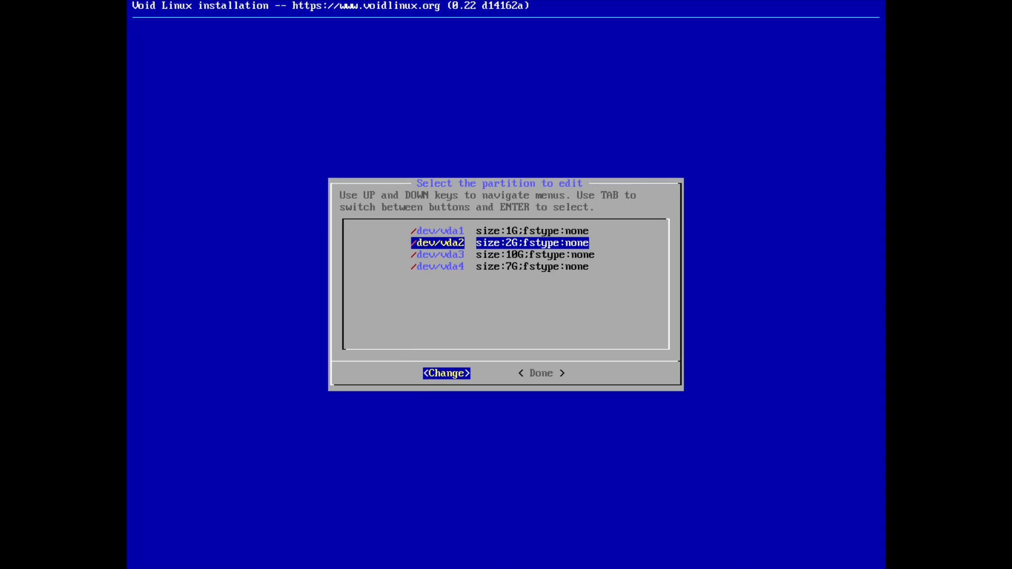
key("Return")
key("Down")
key("Down")
key("Down")
key("Up")
key("Up")
key("Up")
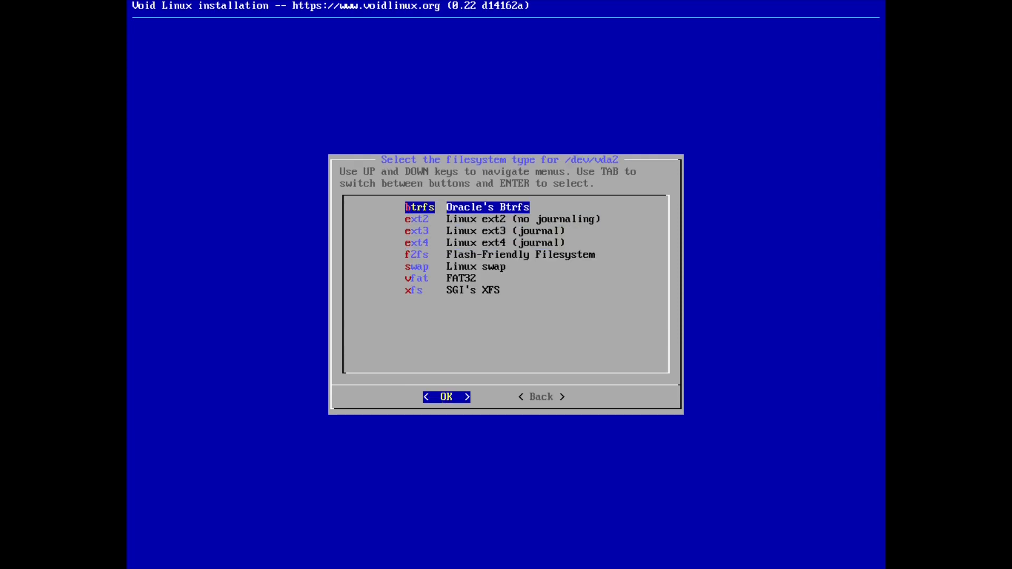
key("Down")
key("Down")
key("Down")
key("Down")
key("Down")
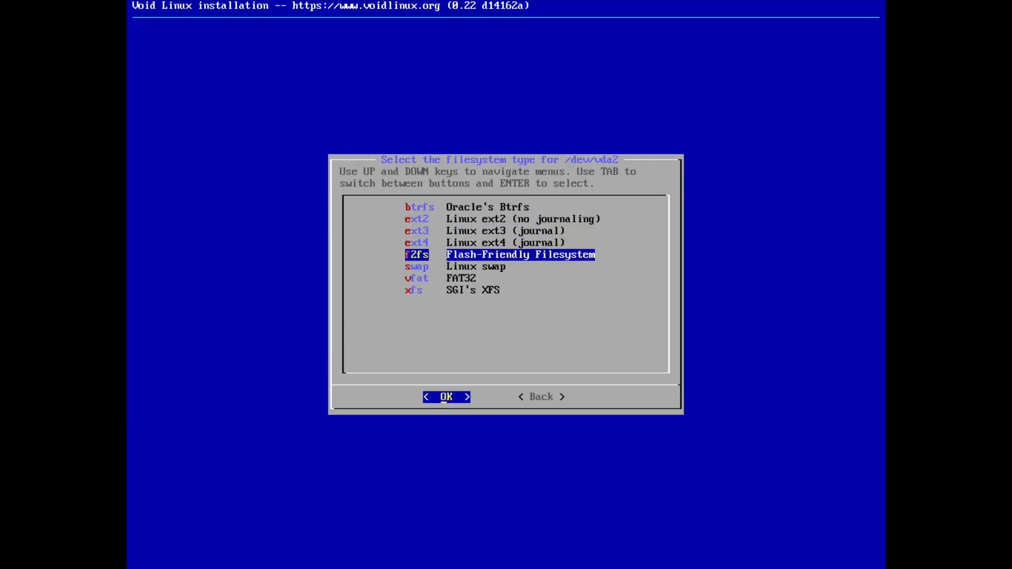
key("Down")
key("Up")
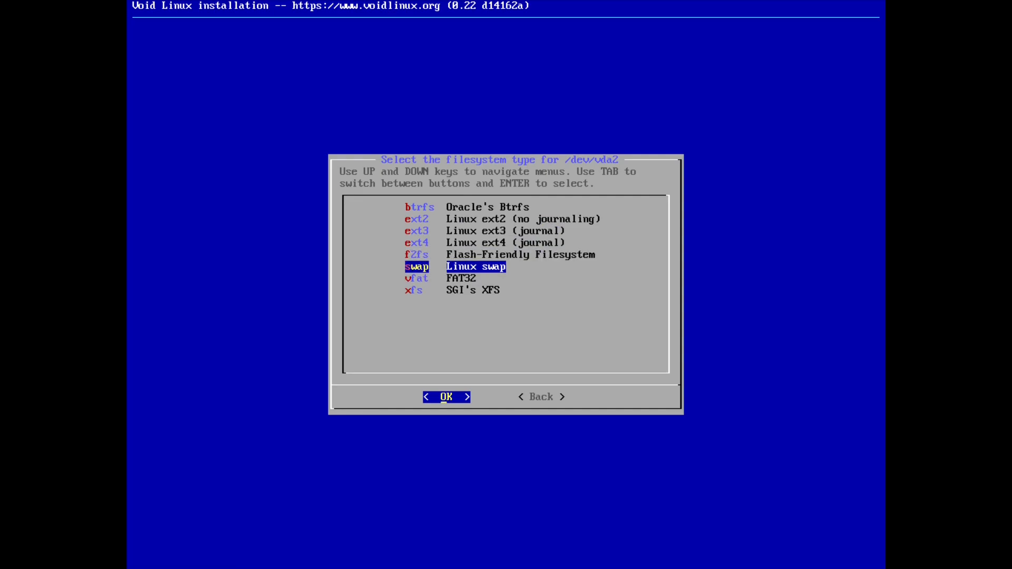
key("Return")
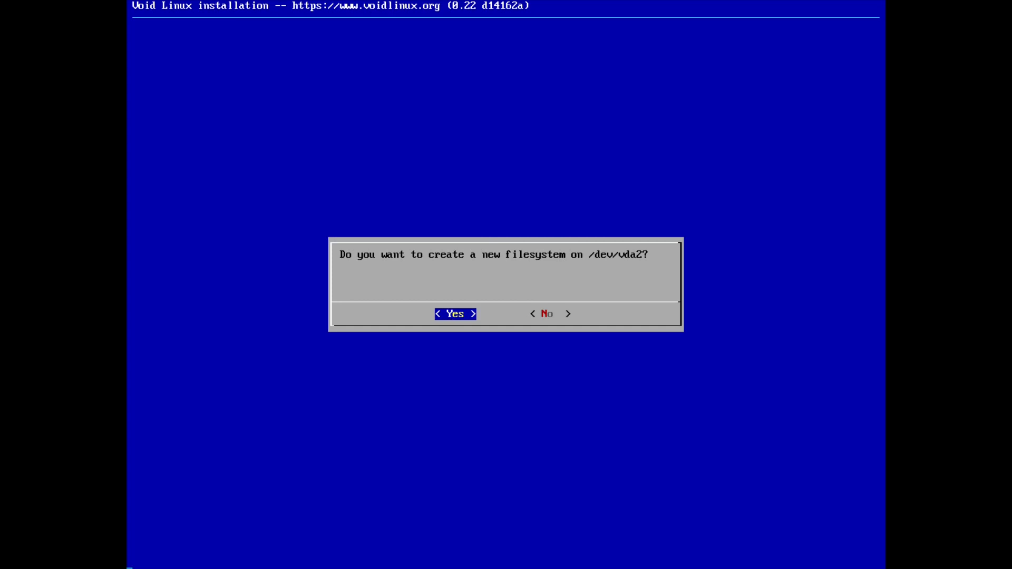
key("Return")
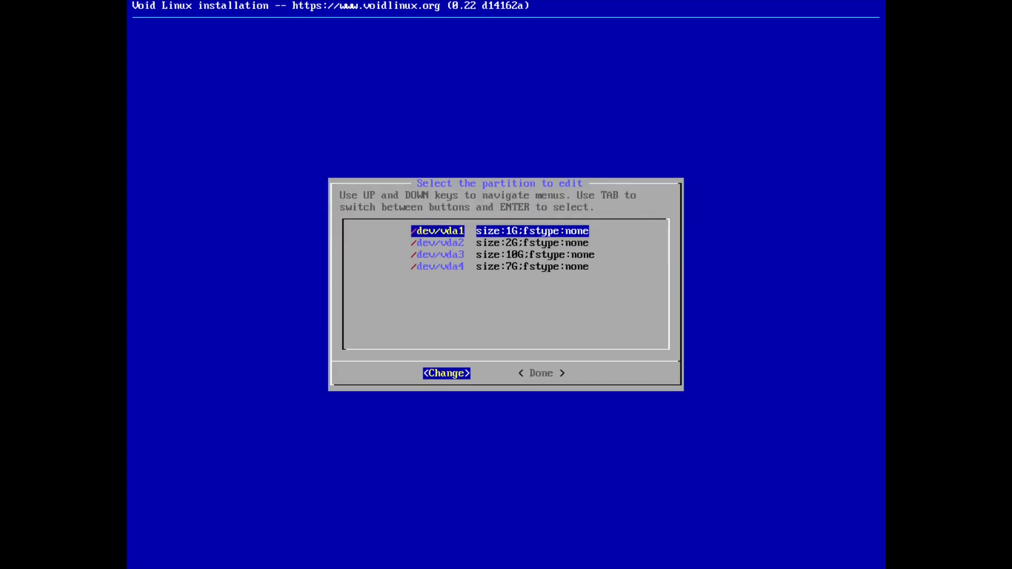
Assign btrfs to /dev/vda3 with / as its mount point.
key("Down")
key("Down")
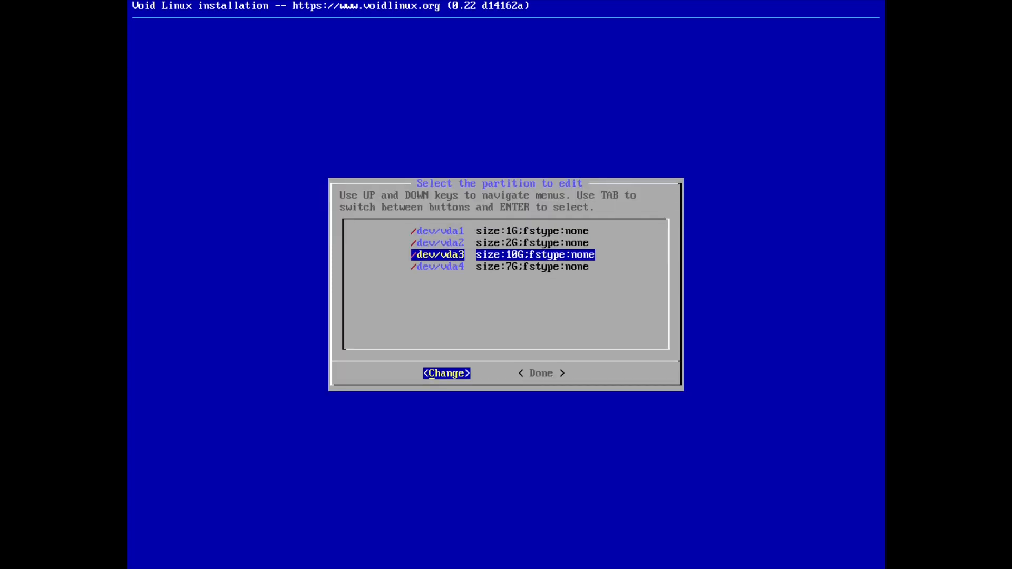
key("Return")
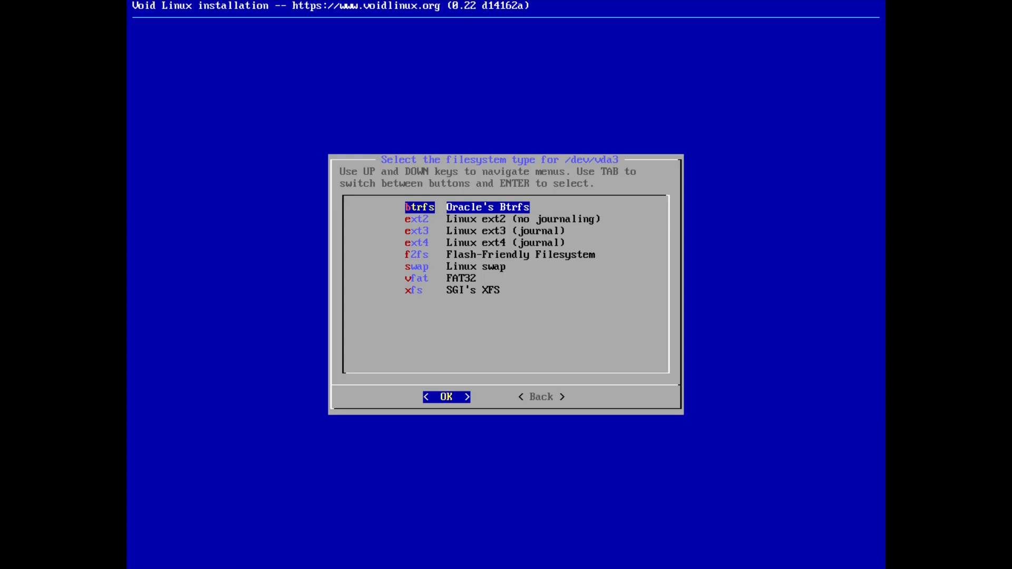
key("Return")
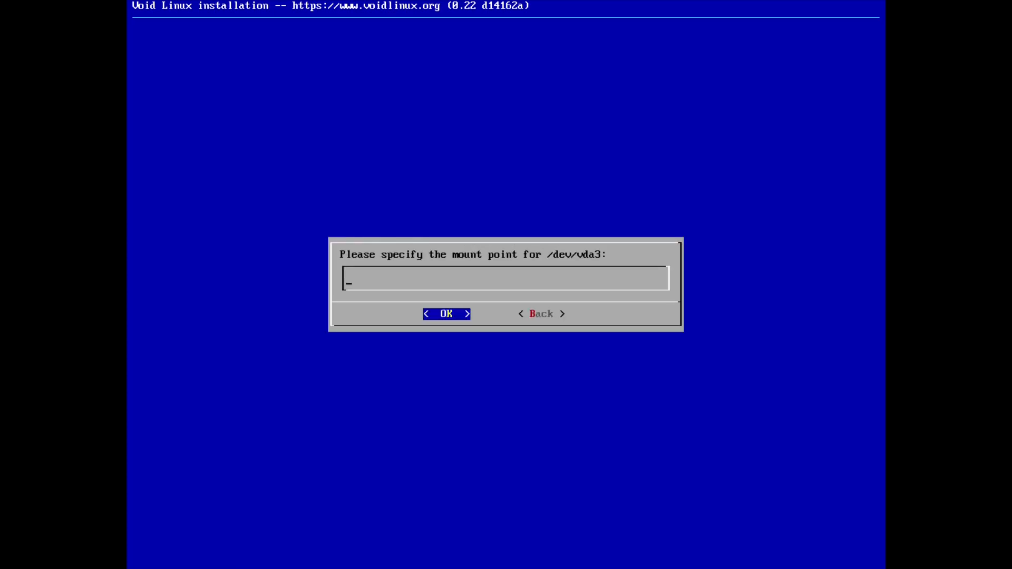
type("/")
key("Return")
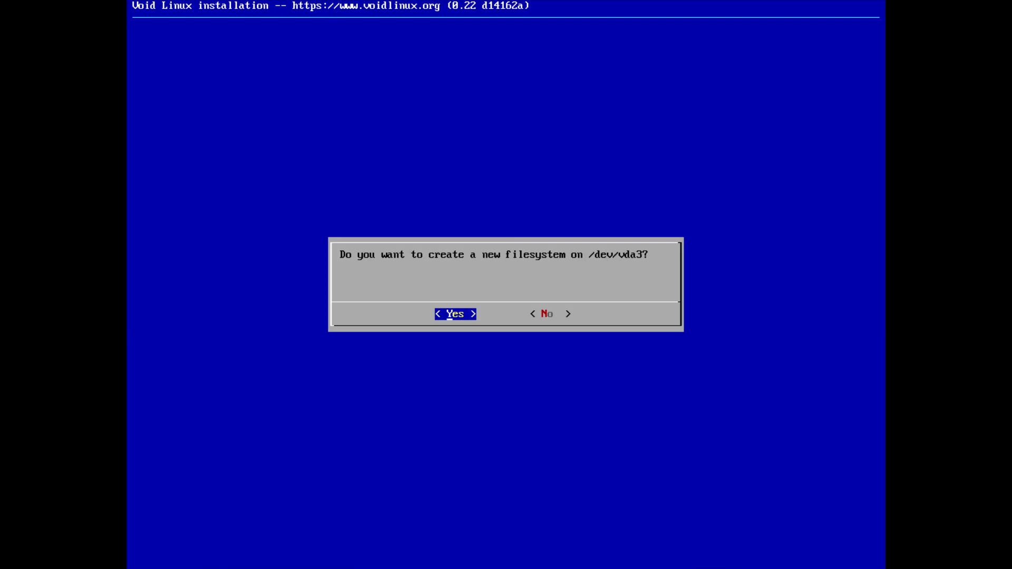
Confirm a new filesystem on /dev/vda3, then make /dev/vda4 a new ext4 filesystem mounted at /home.
key("Return")
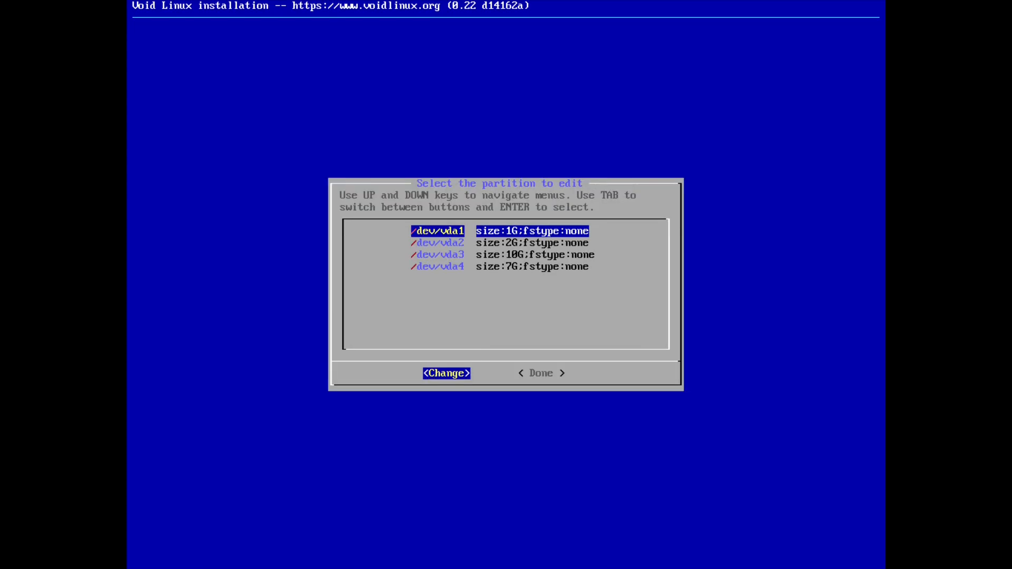
key("Down")
key("Down")
key("Down")
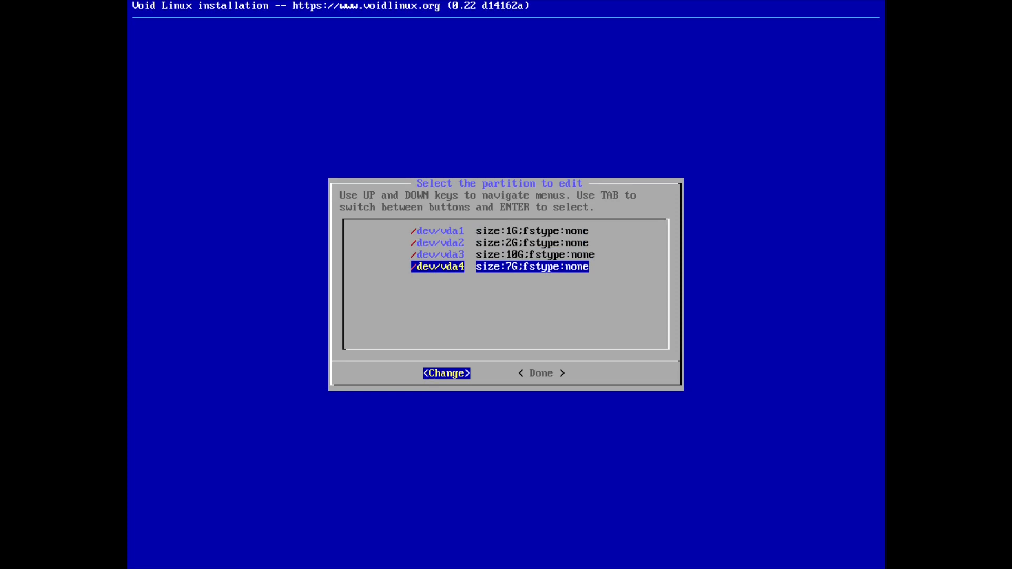
key("Return")
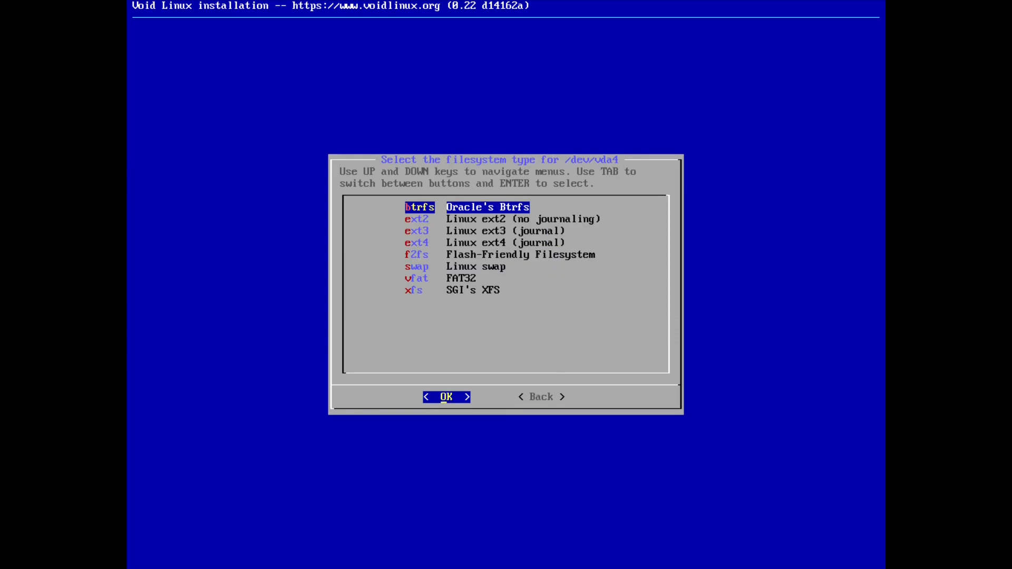
key("Down")
key("Down")
key("Down")
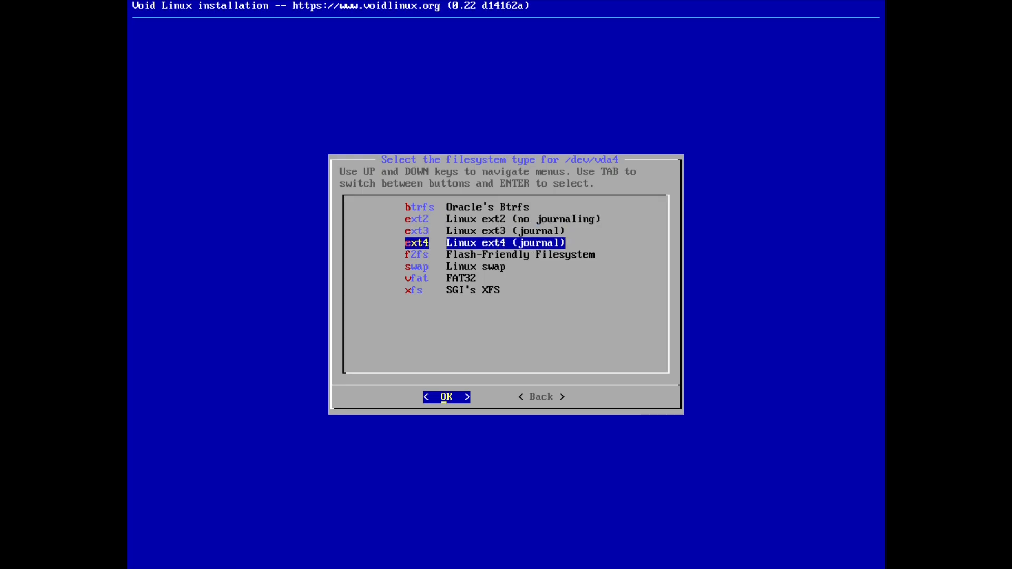
key("Return")
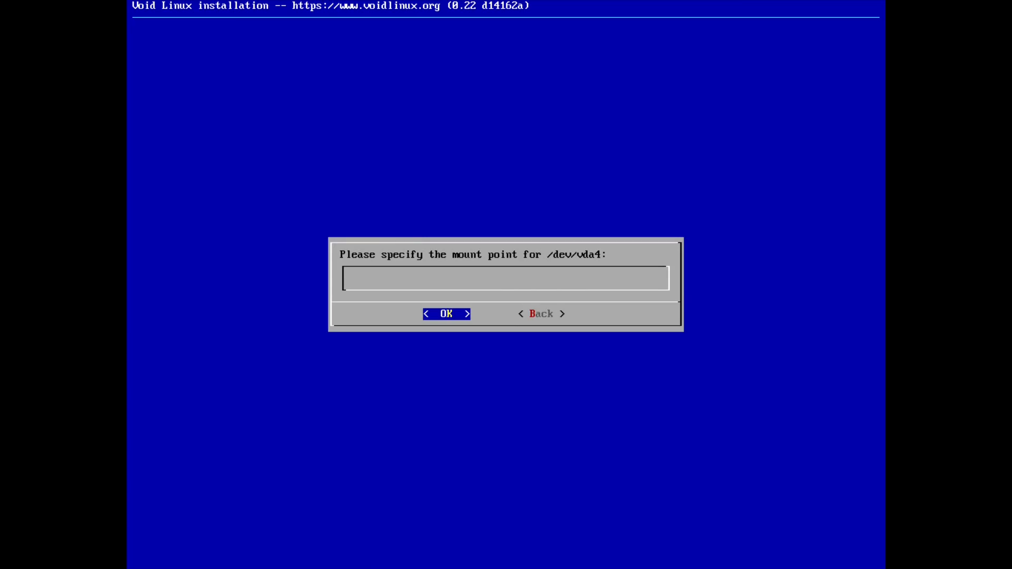
type("/home")
key("Return")
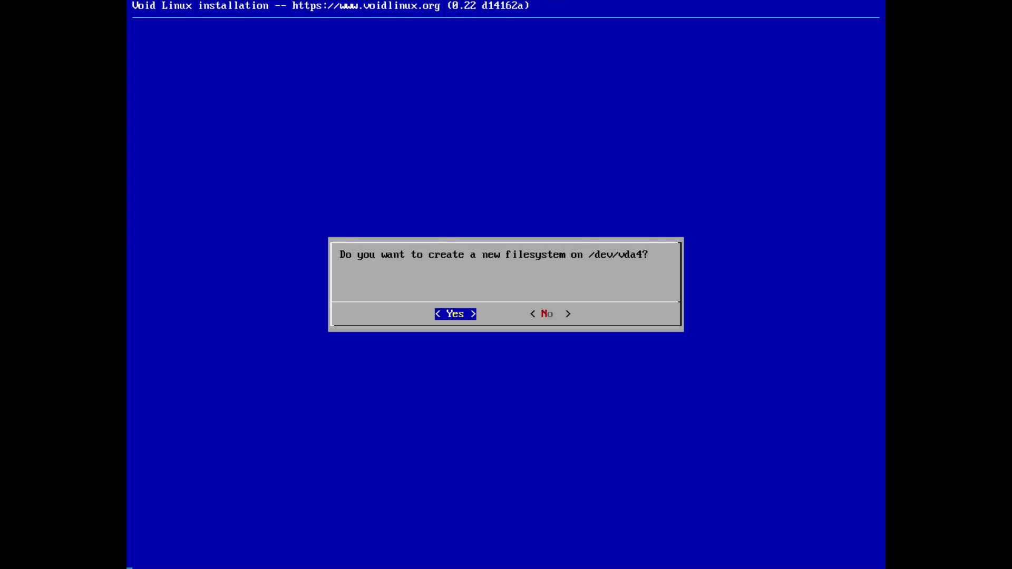
key("Return")
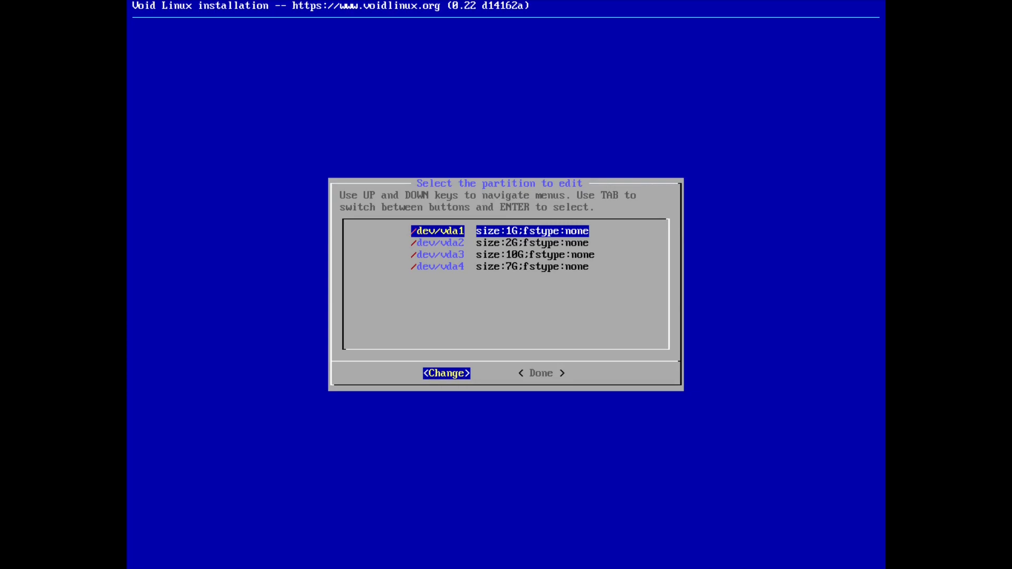
key("Tab")
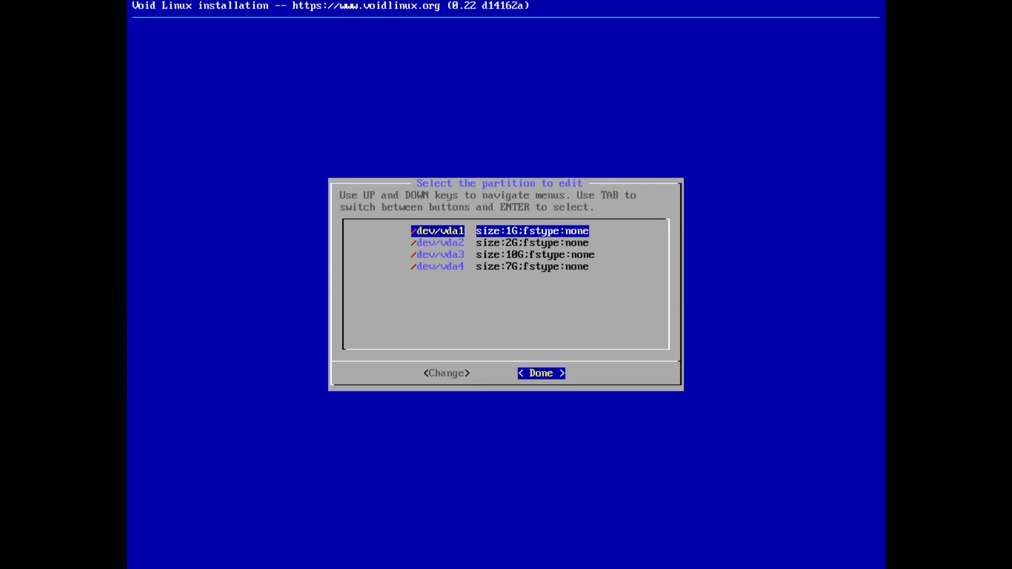
Finish partitioning and start the installation from the installer's main menu.
key("Return")
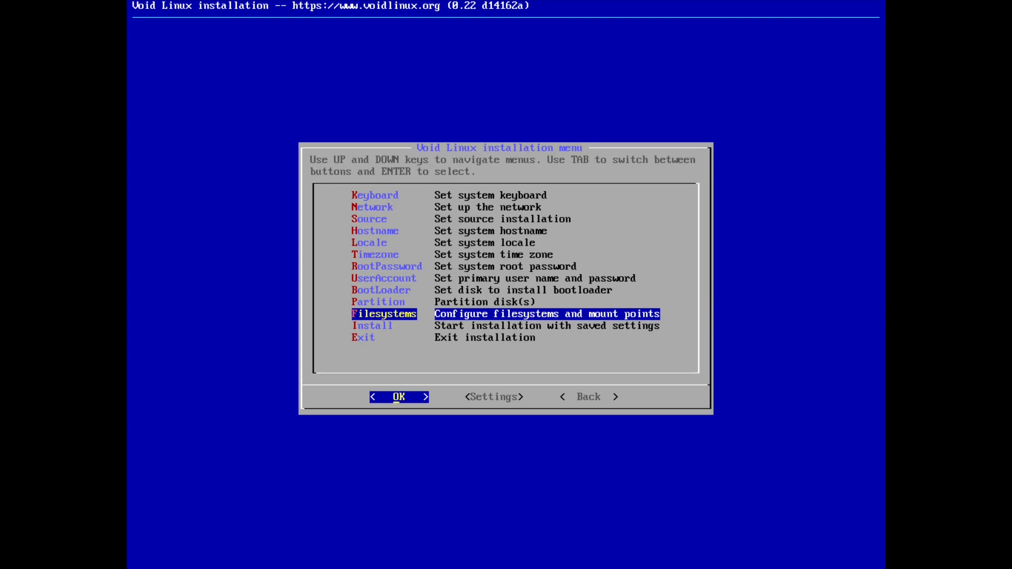
key("Down")
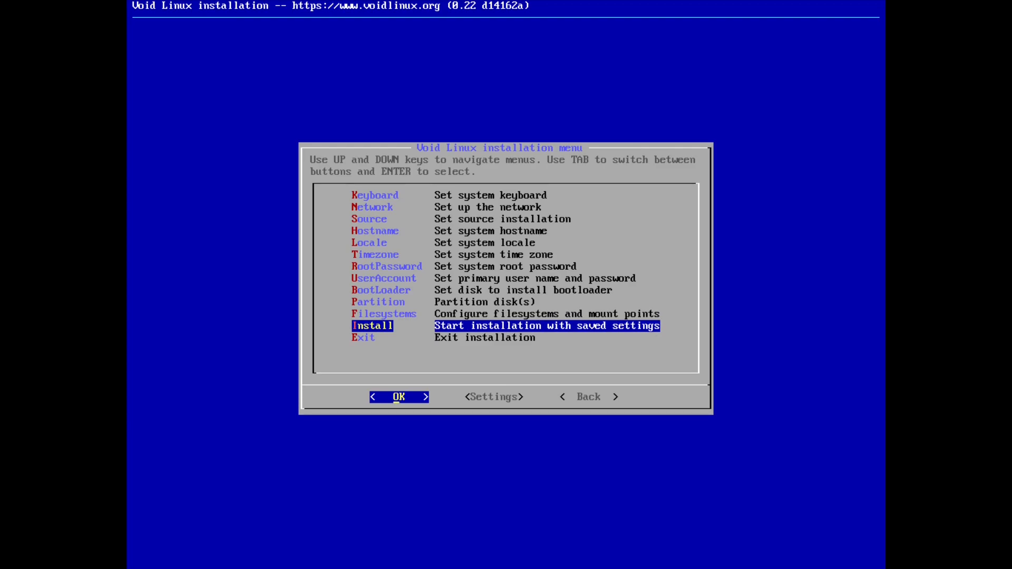
key("Return")
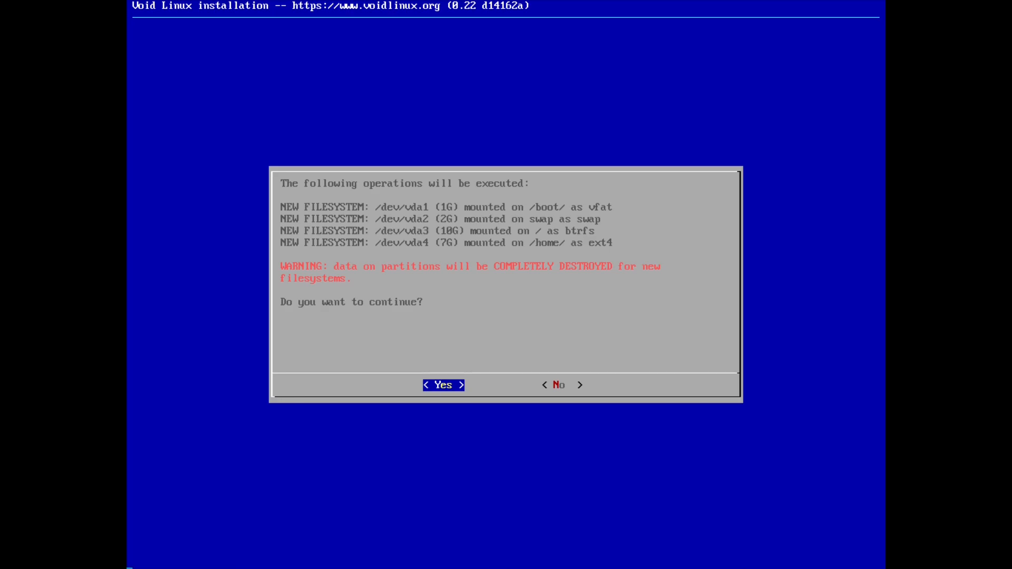
Approve formatting vfat /boot, swap, btrfs root and ext4 /home, and let the install finish.
key("Return")
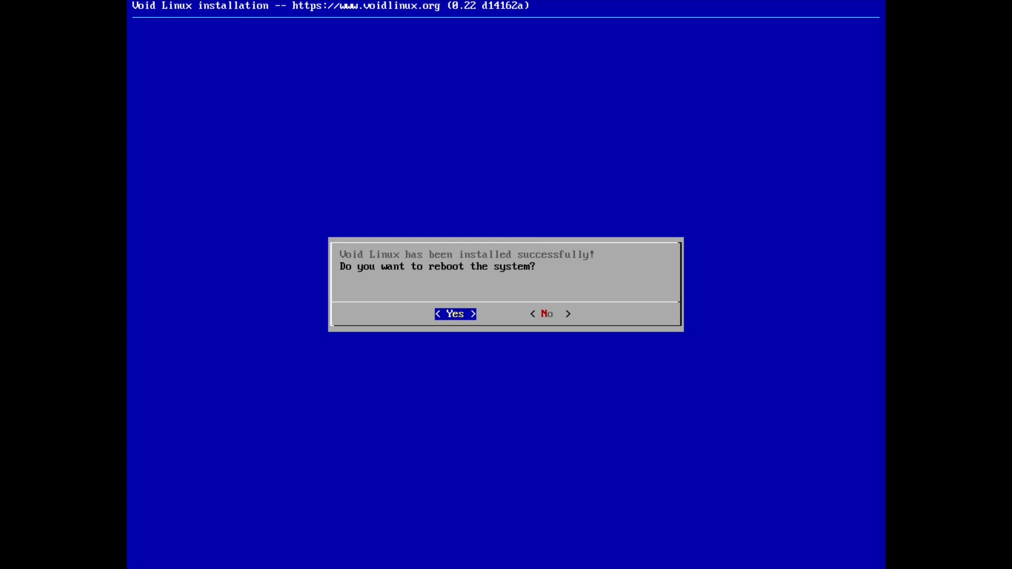
Reboot into the installed Void Linux and show the VM console full-screen.
key("Return")
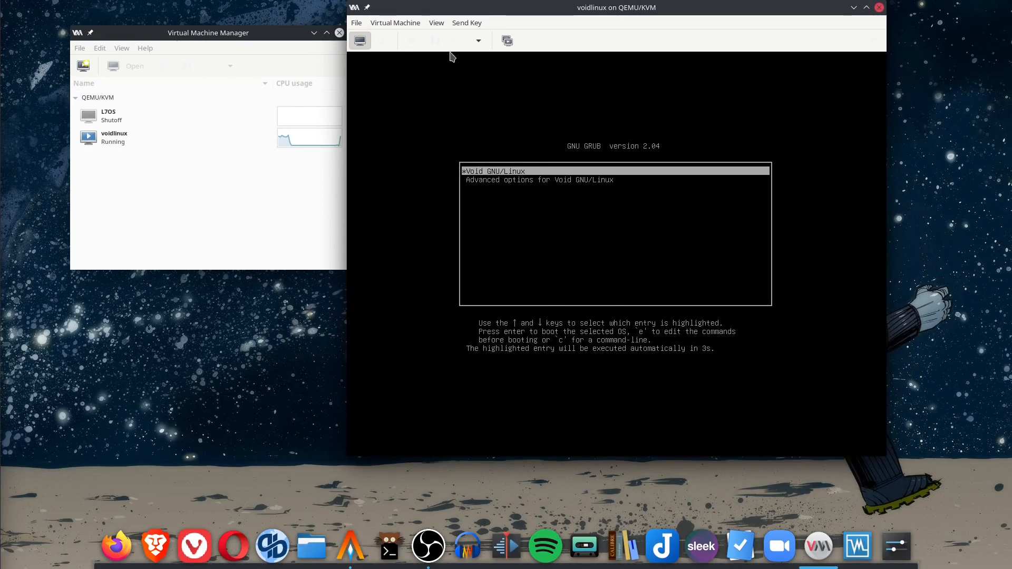
left_click(436, 23)
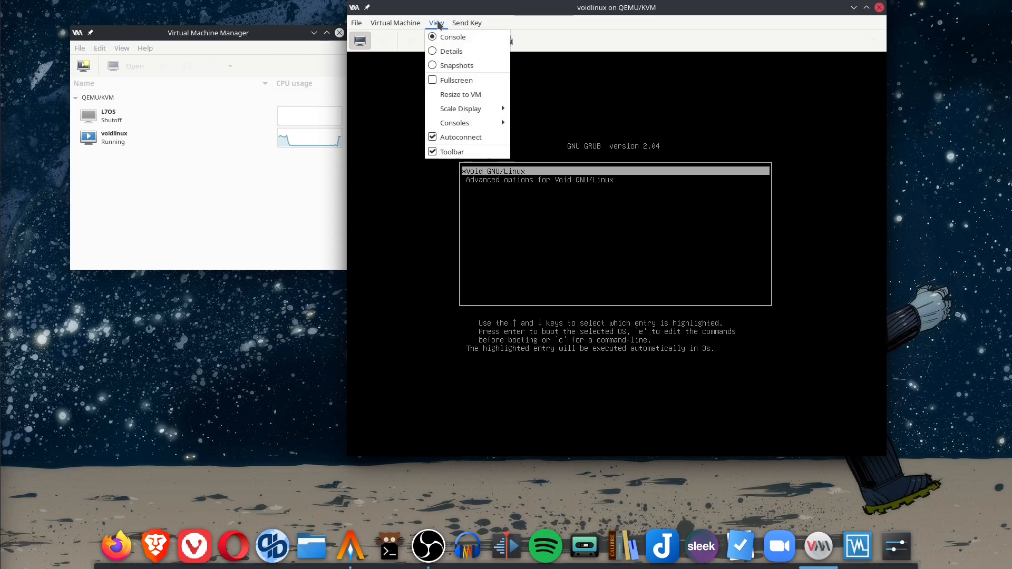
left_click(468, 80)
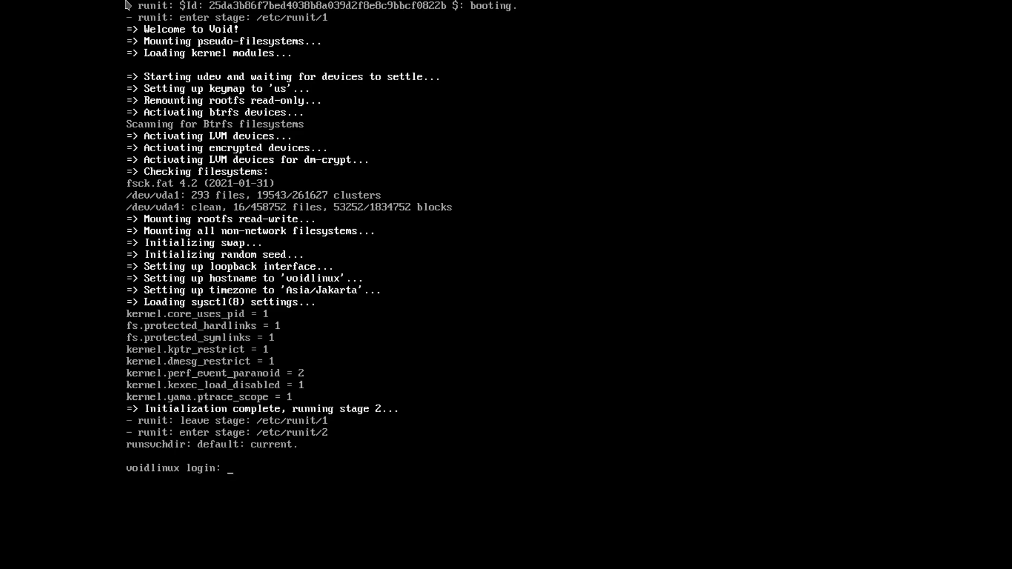
Log in as the new user, retrying after the failed first attempt, and clear the console.
key("Return")
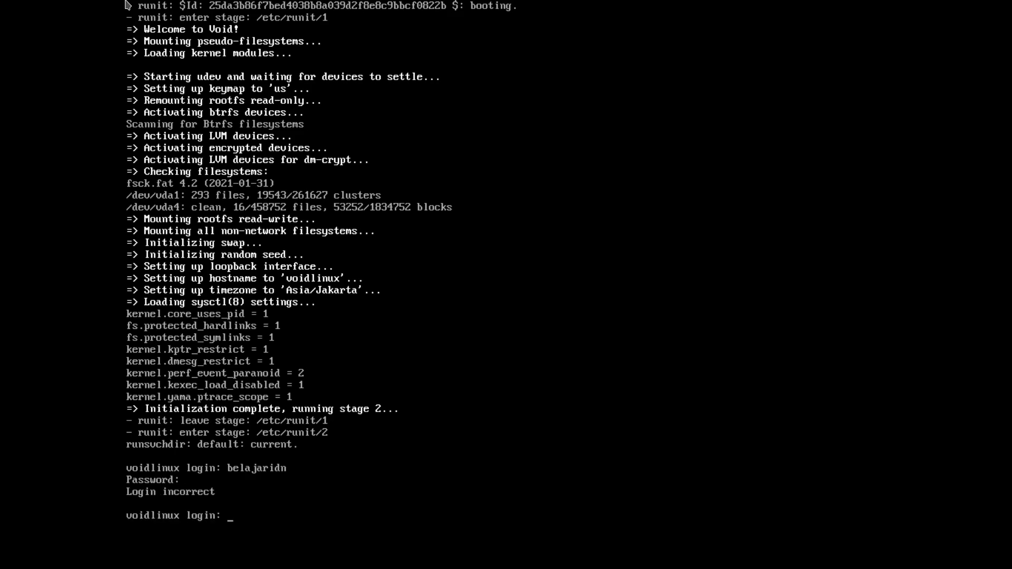
key("Return")
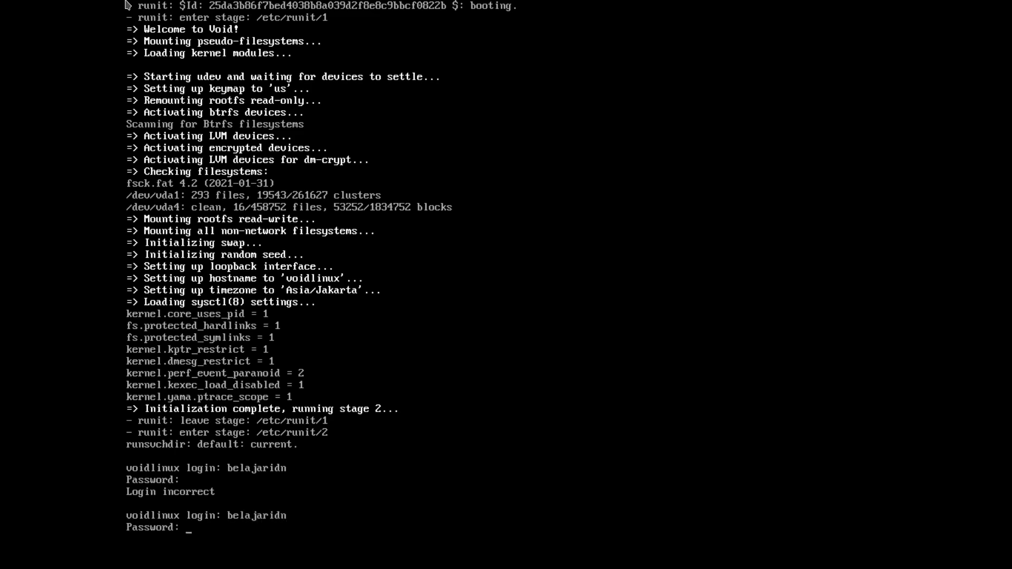
key("Return")
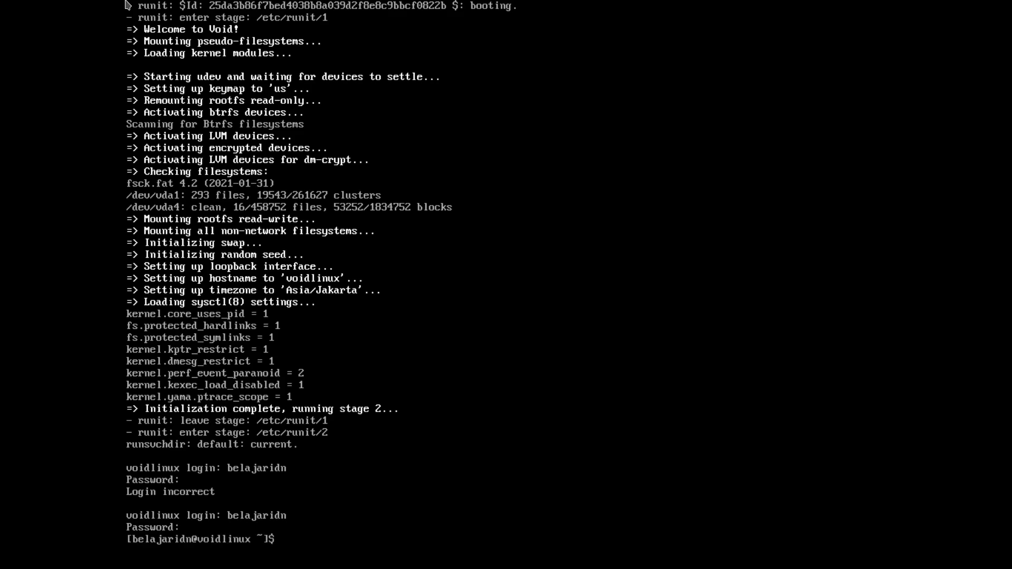
key("ctrl+l")
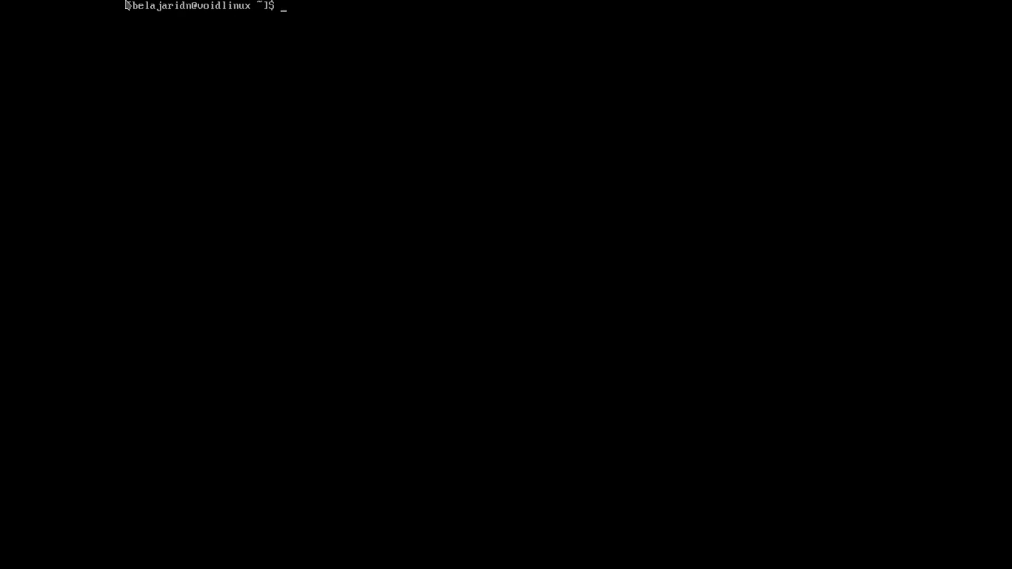